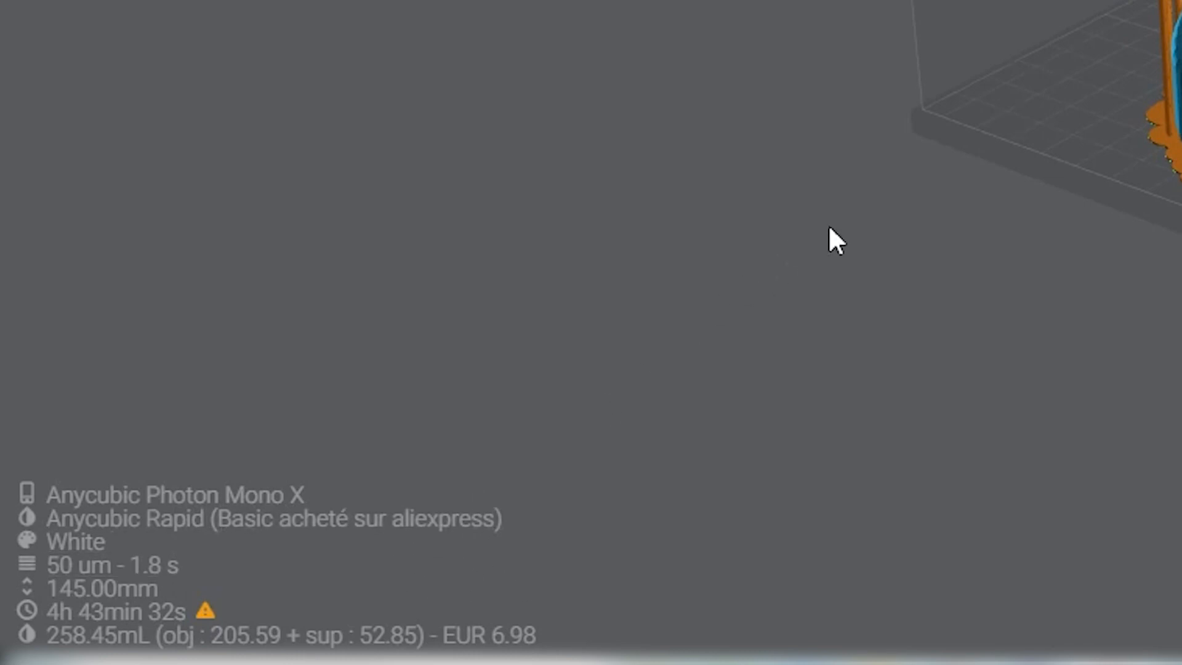
Step: Examine the supported base model and its print time and resin estimate in Lychee Slicer
left_click_drag(1033, 349, 1090, 316)
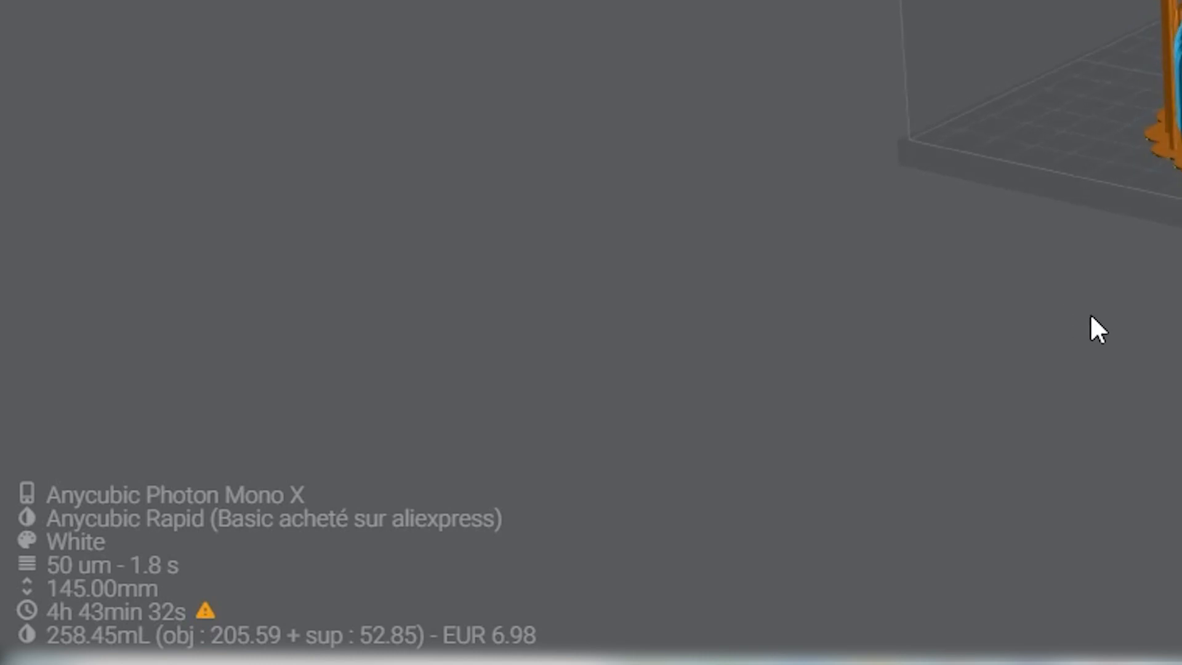
mouse_move(140, 641)
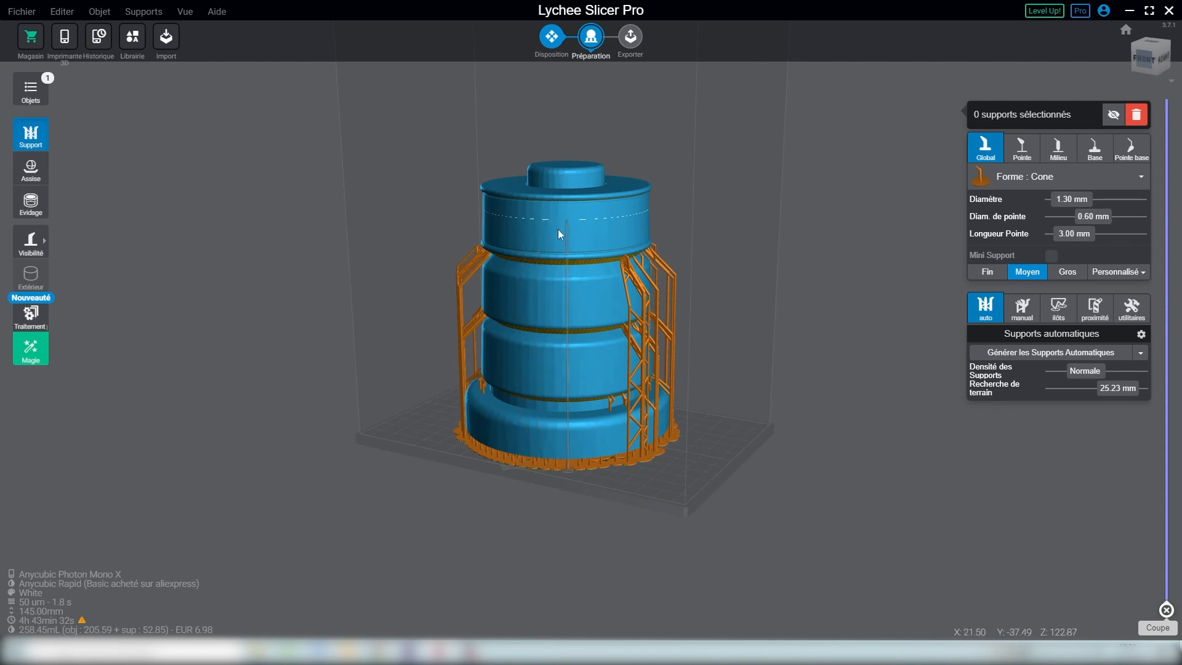
left_click(840, 481)
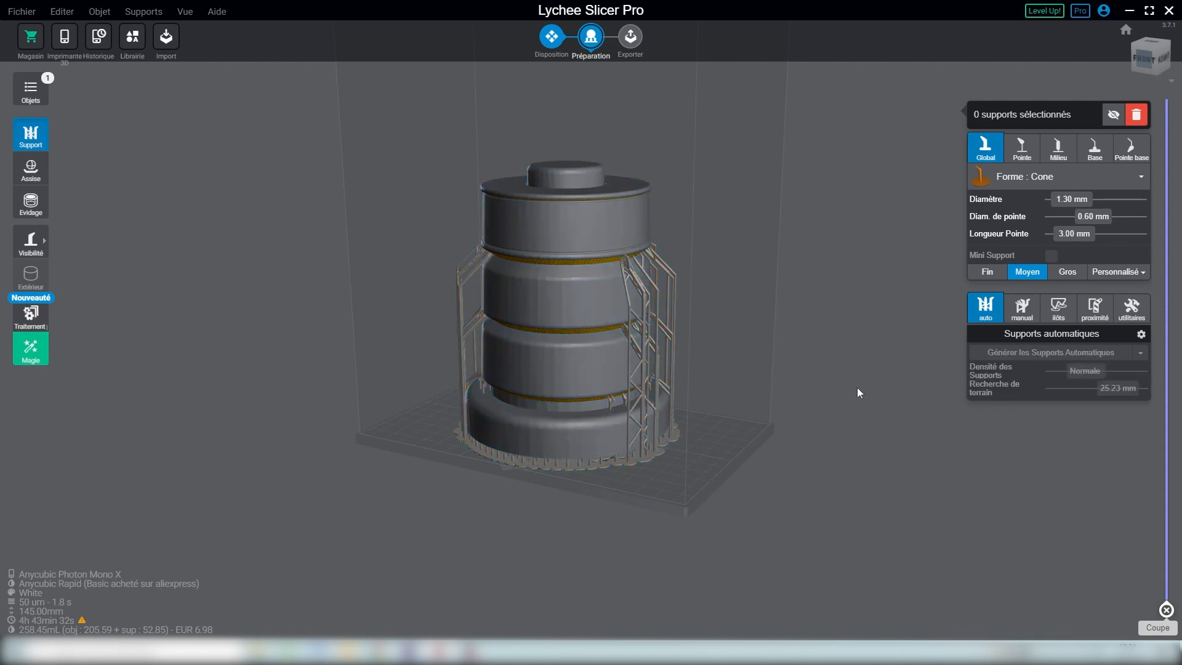
left_click_drag(844, 387, 830, 402)
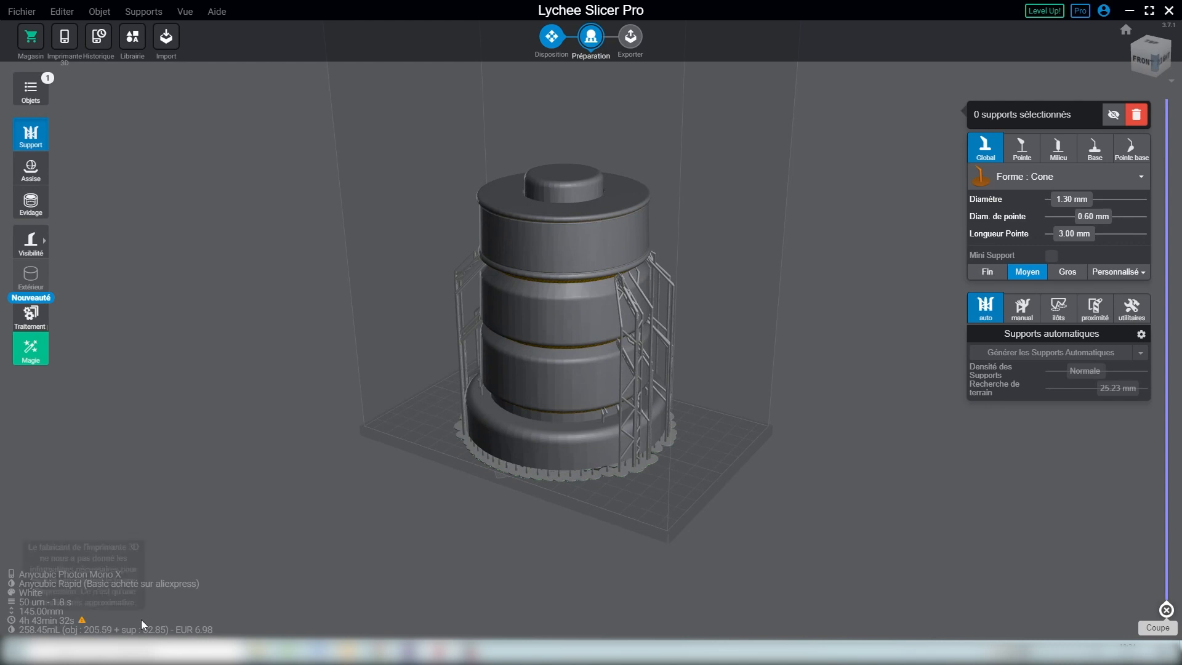
left_click_drag(413, 556, 449, 544)
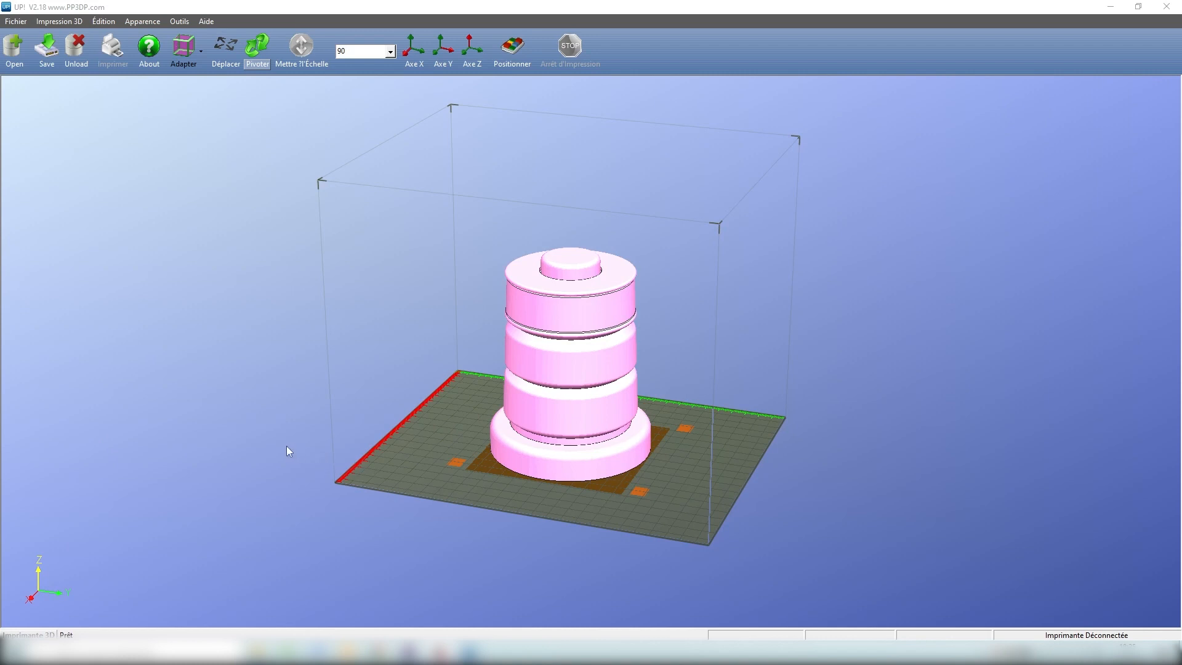
Step: Switch to UP! and open the print preview settings for the base model, keeping the model in sight
middle_click_drag(253, 374, 237, 391, "ctrl")
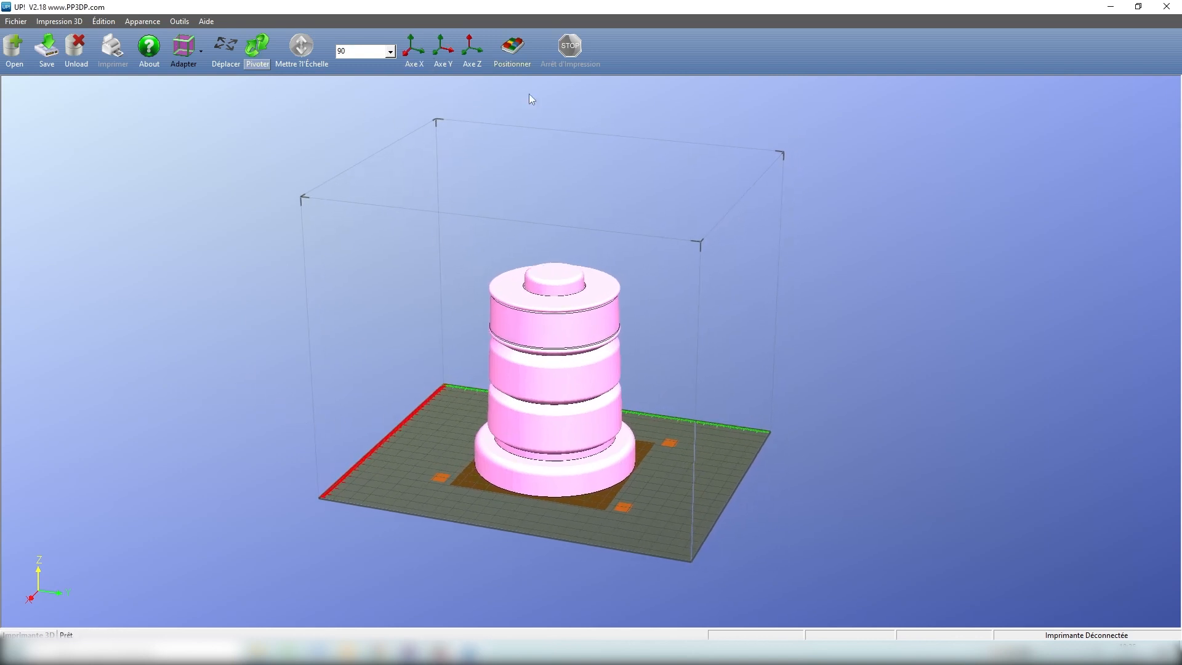
left_click(64, 25)
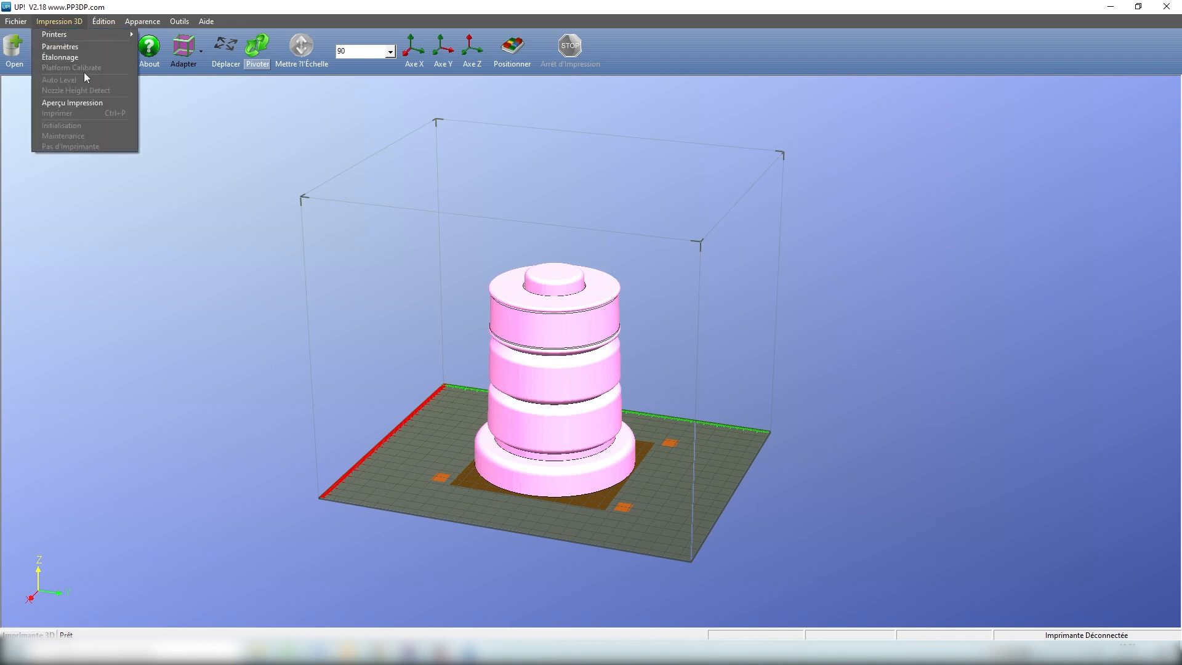
left_click(81, 104)
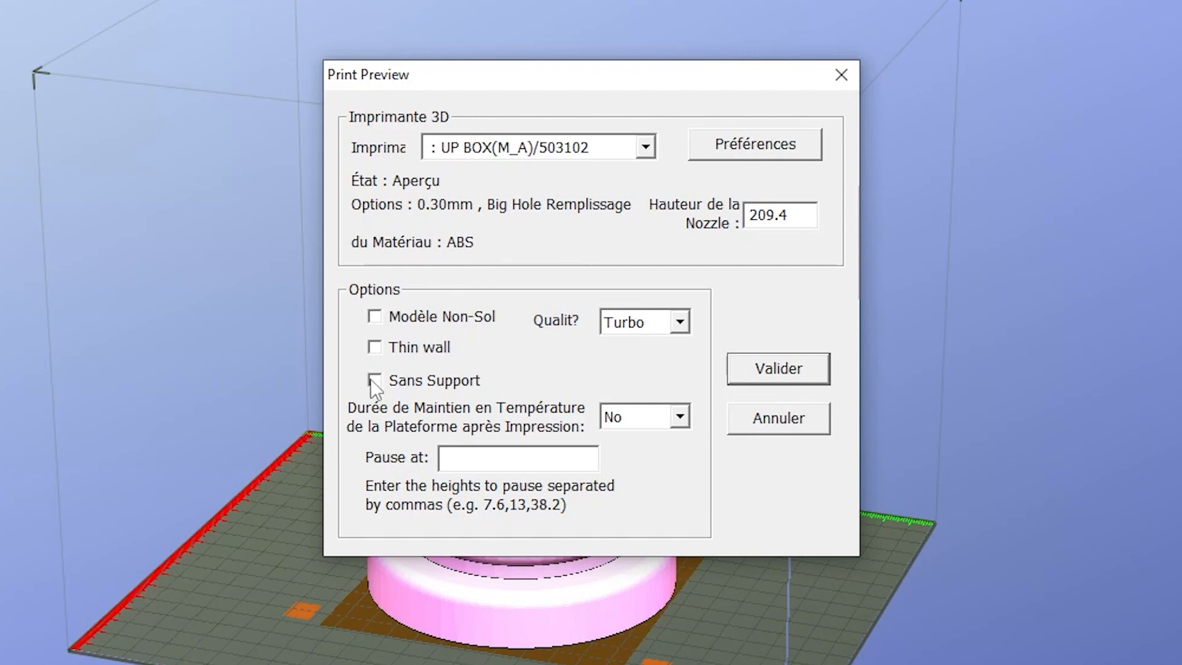
left_click_drag(542, 80, 847, 5)
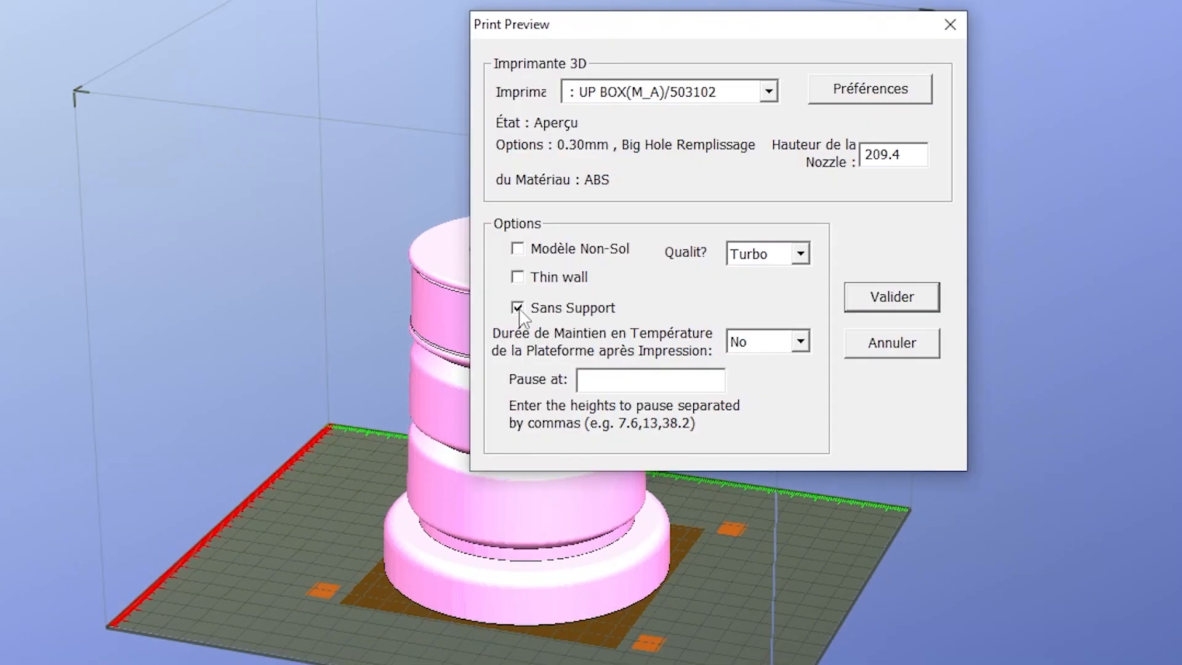
Step: Turn off the Sans Support option and set the print quality to Normal
left_click(518, 309)
left_click(800, 253)
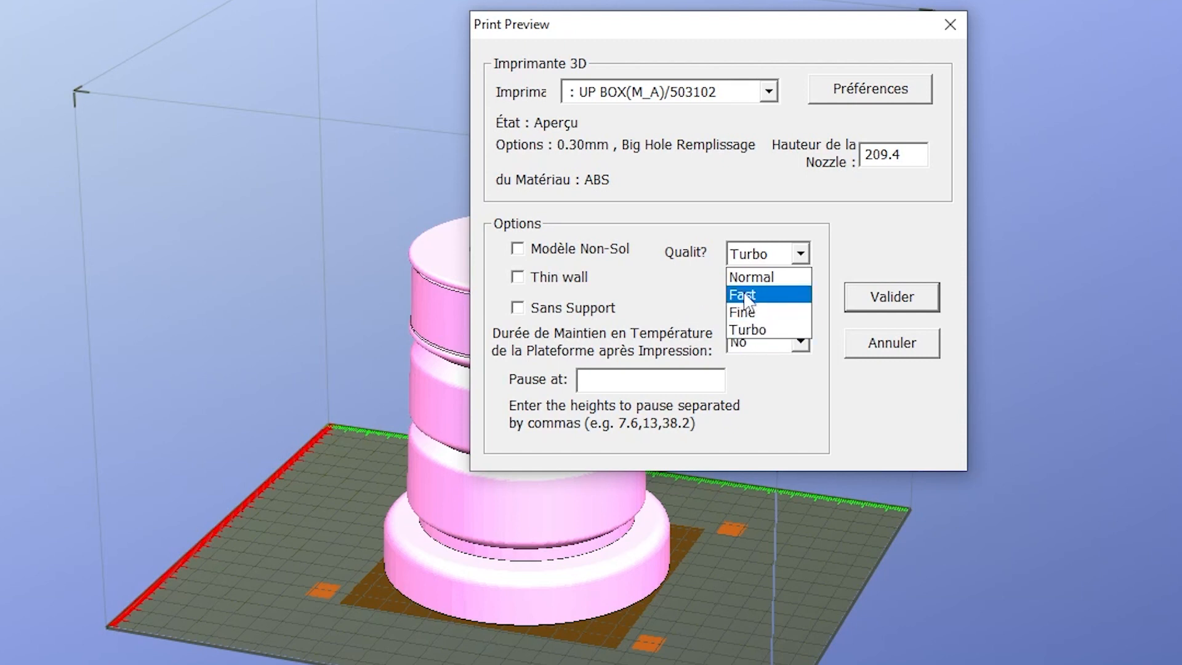
left_click(764, 220)
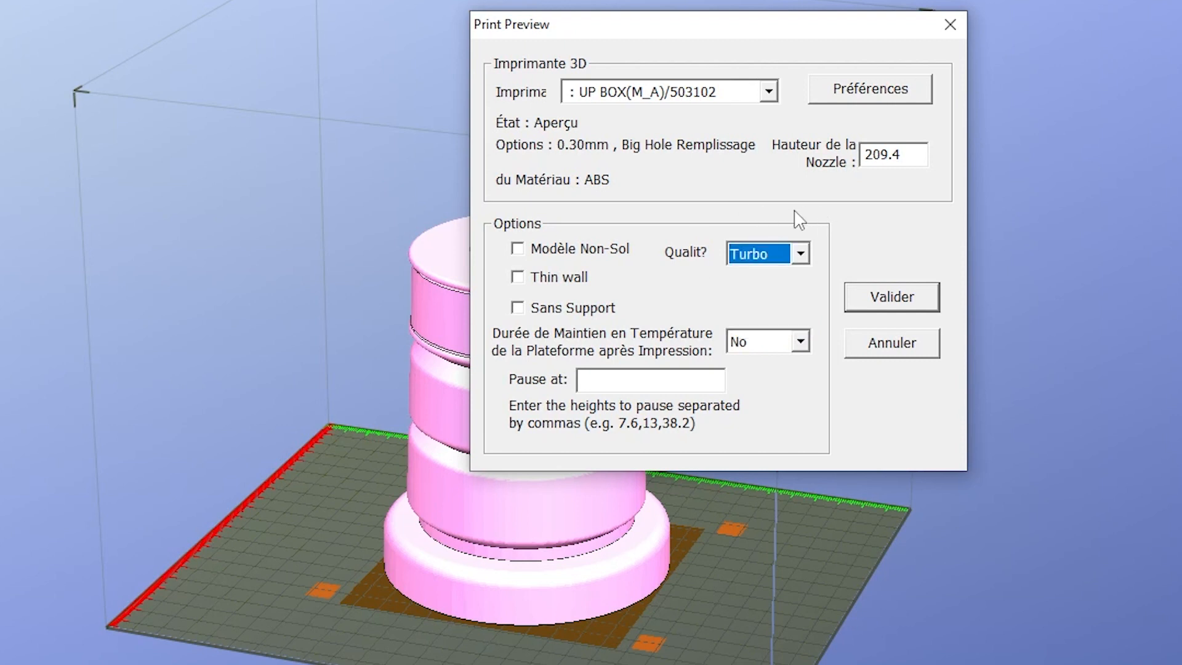
left_click(801, 254)
left_click(775, 278)
Step: Keep 0.30mm layers and the 45 Deg support angle, set the support zone to 8 mm2, and calculate the print preview
left_click(869, 96)
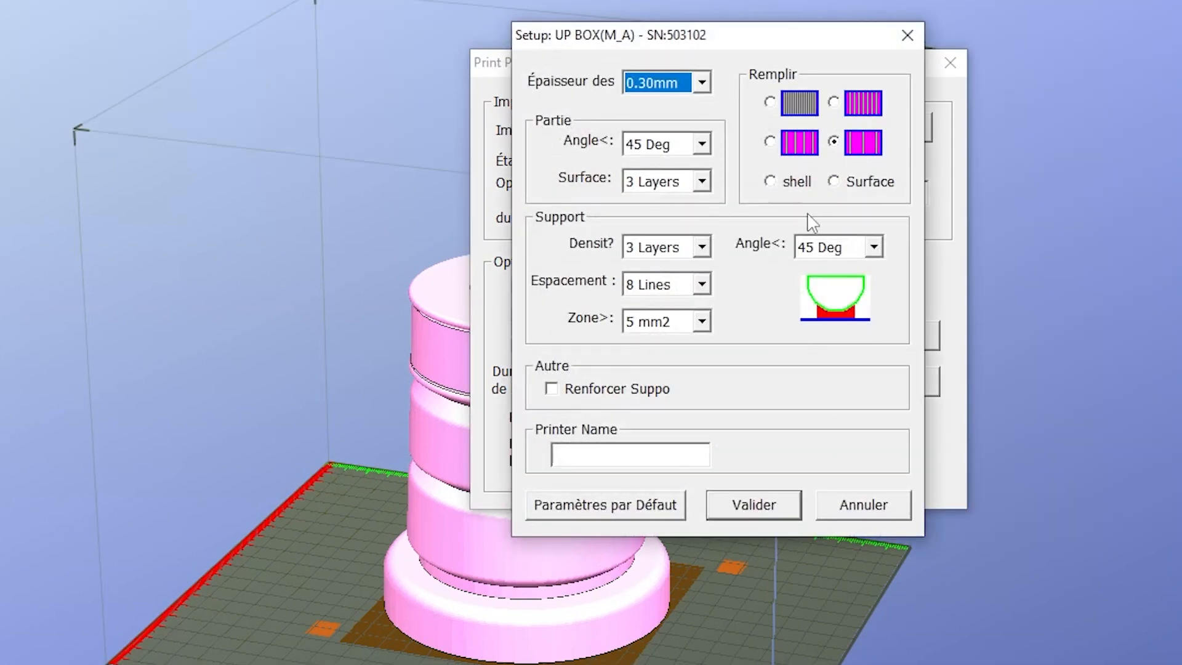
left_click(711, 84)
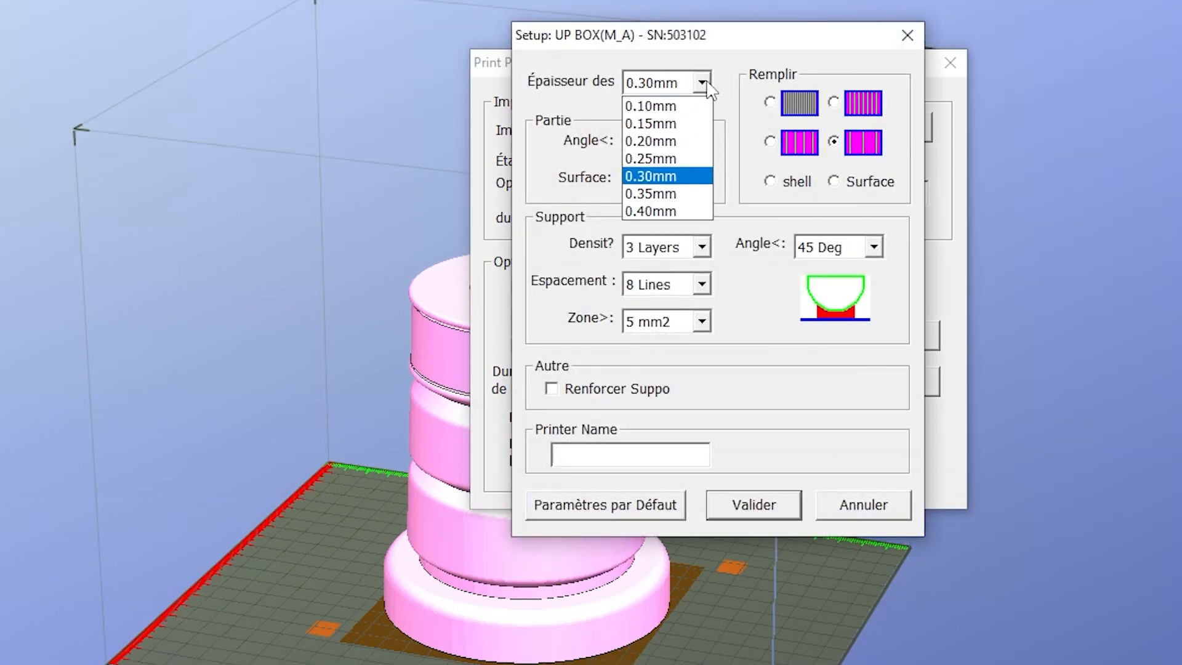
left_click(666, 181)
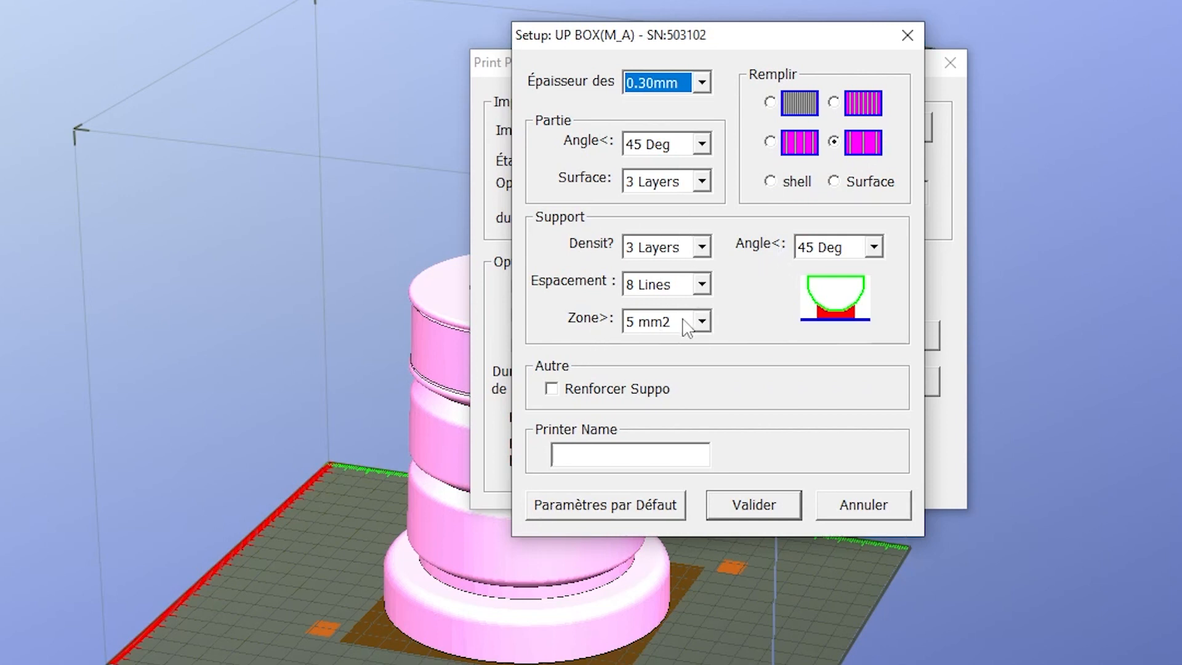
left_click(702, 321)
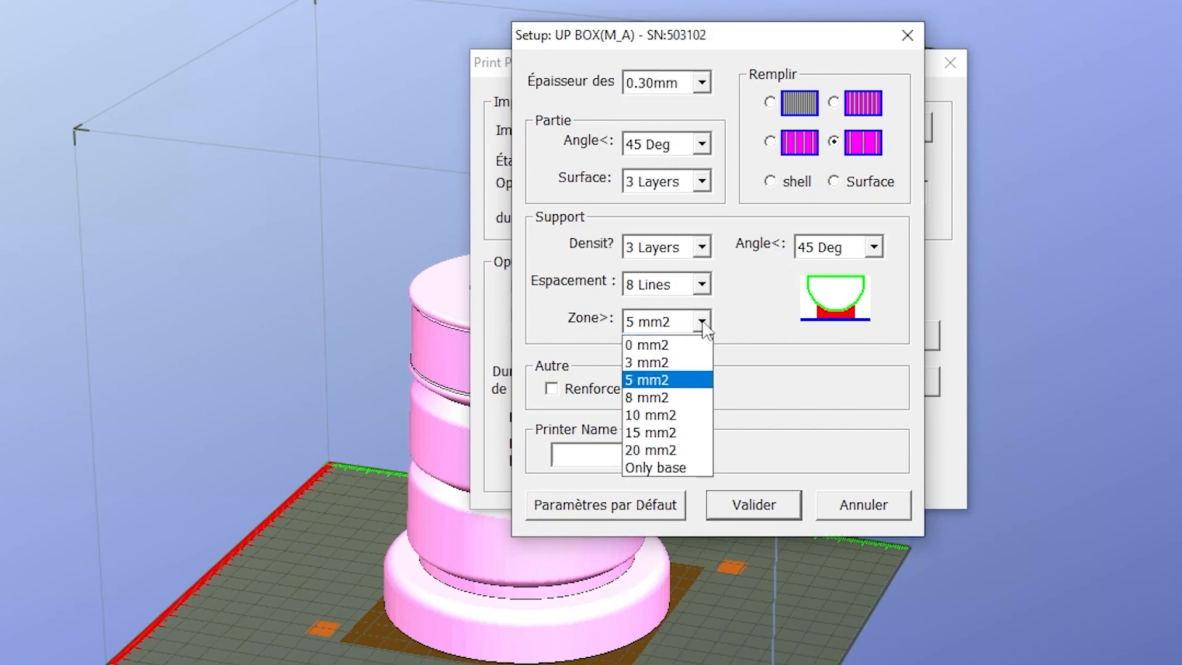
left_click(686, 395)
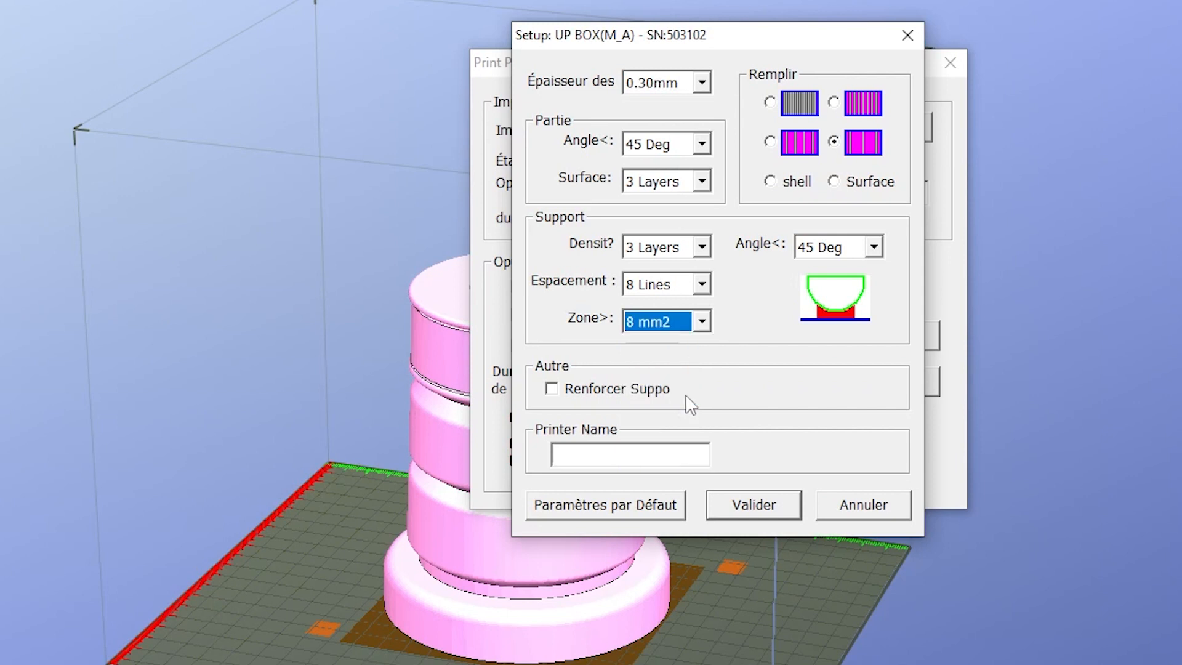
left_click(874, 246)
left_click(874, 246)
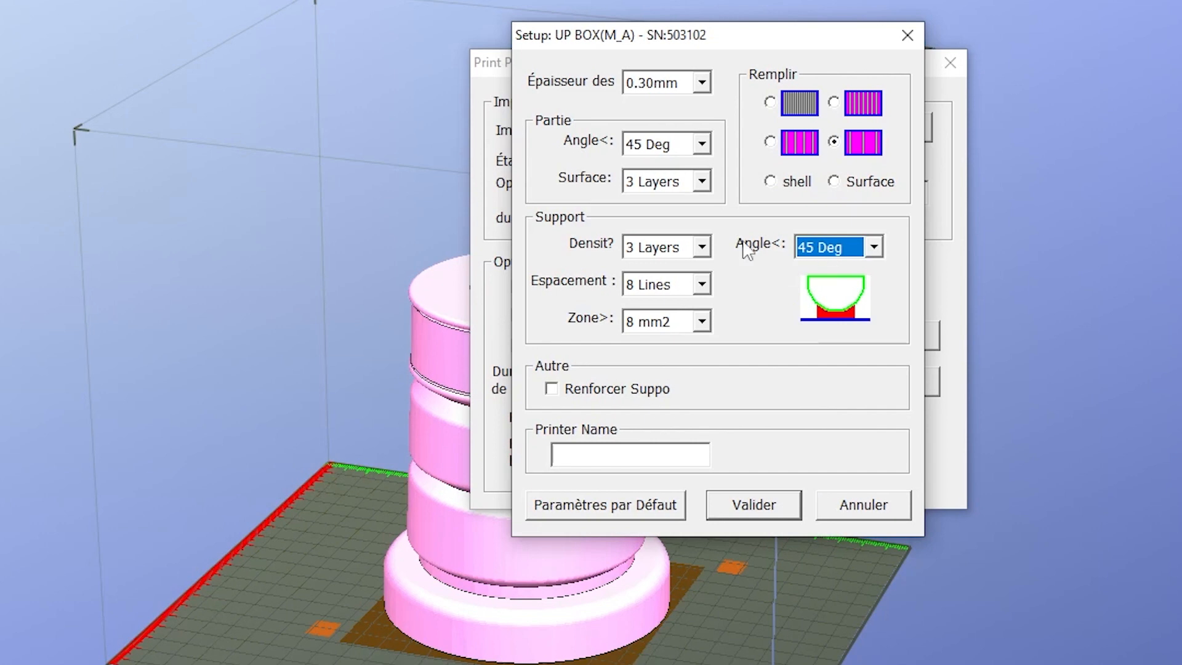
left_click(770, 513)
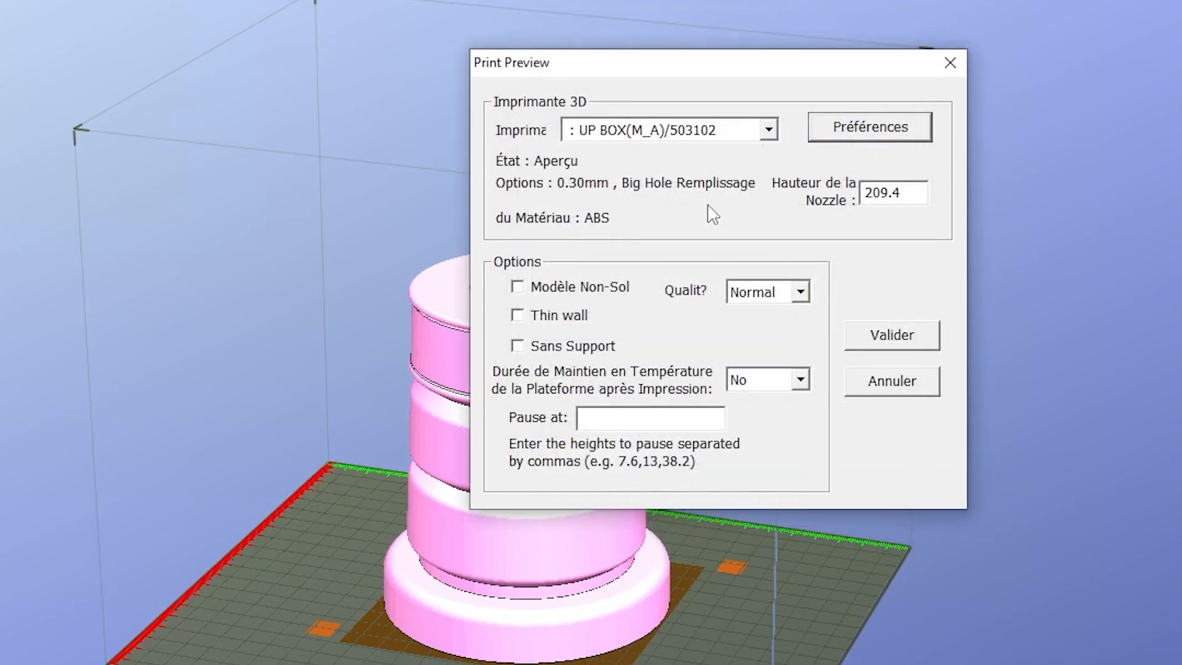
left_click(879, 336)
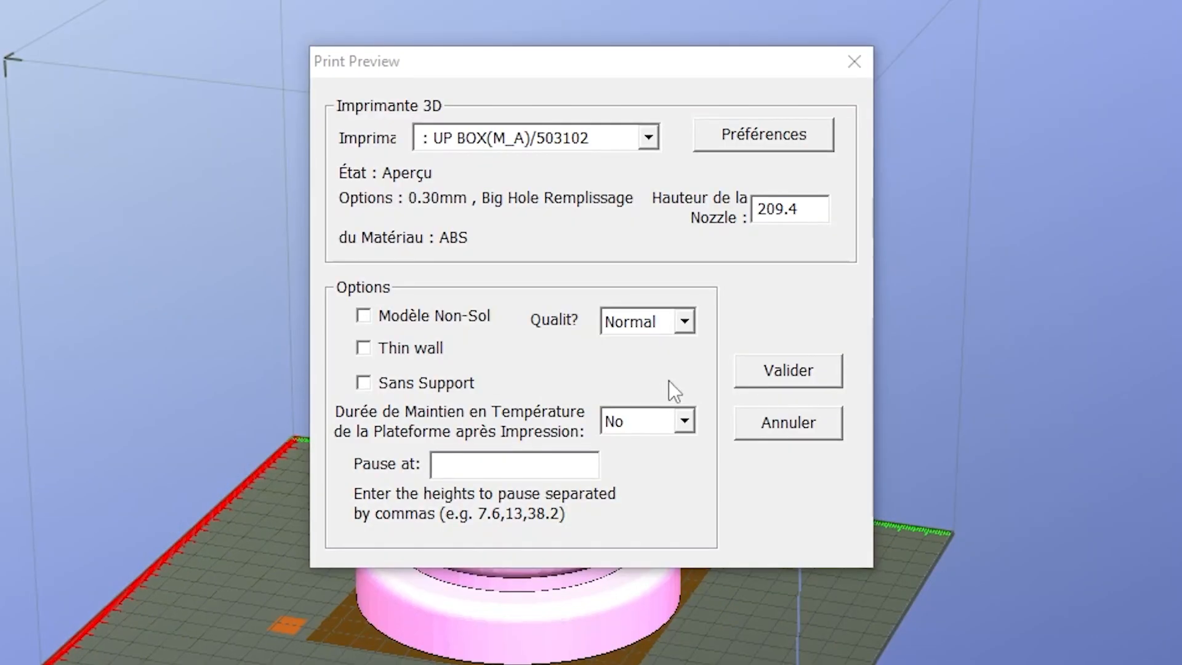
Step: Set the print quality to Turbo, recalculate the print preview and dismiss the estimate
left_click(685, 321)
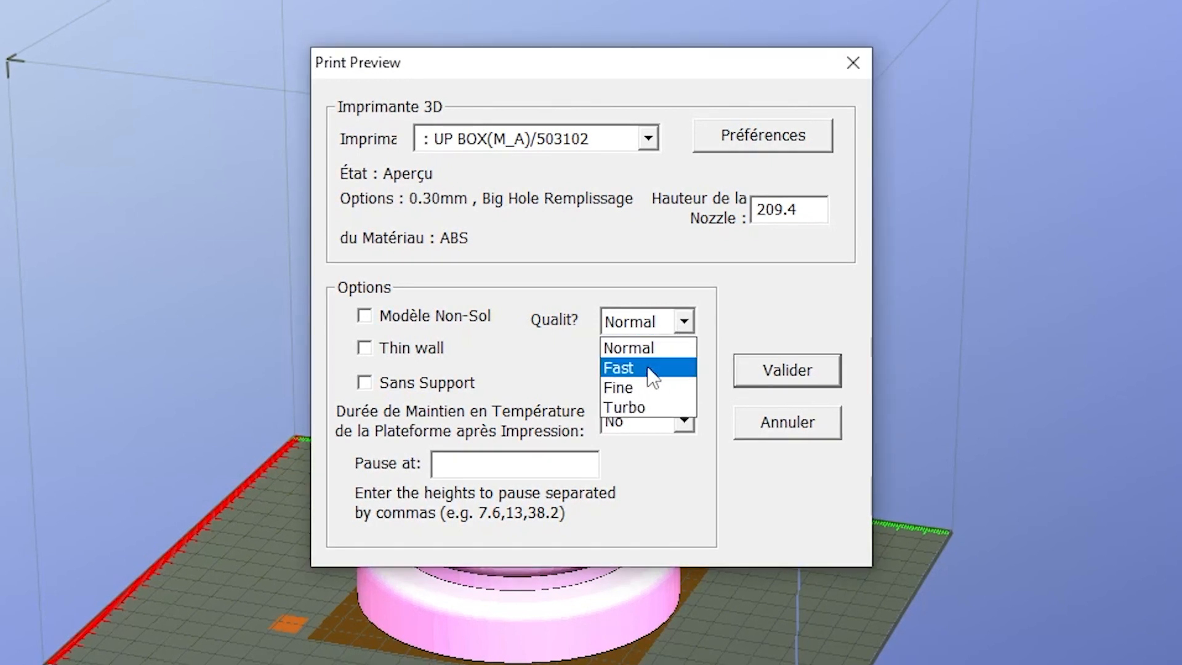
left_click(645, 407)
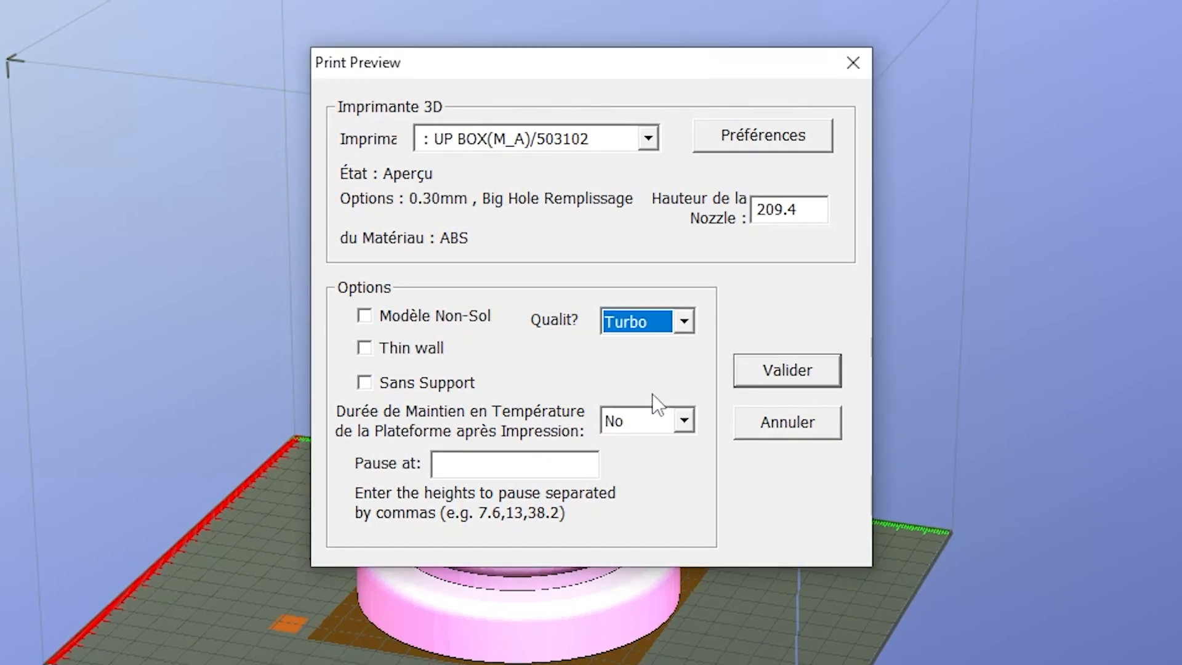
left_click(810, 374)
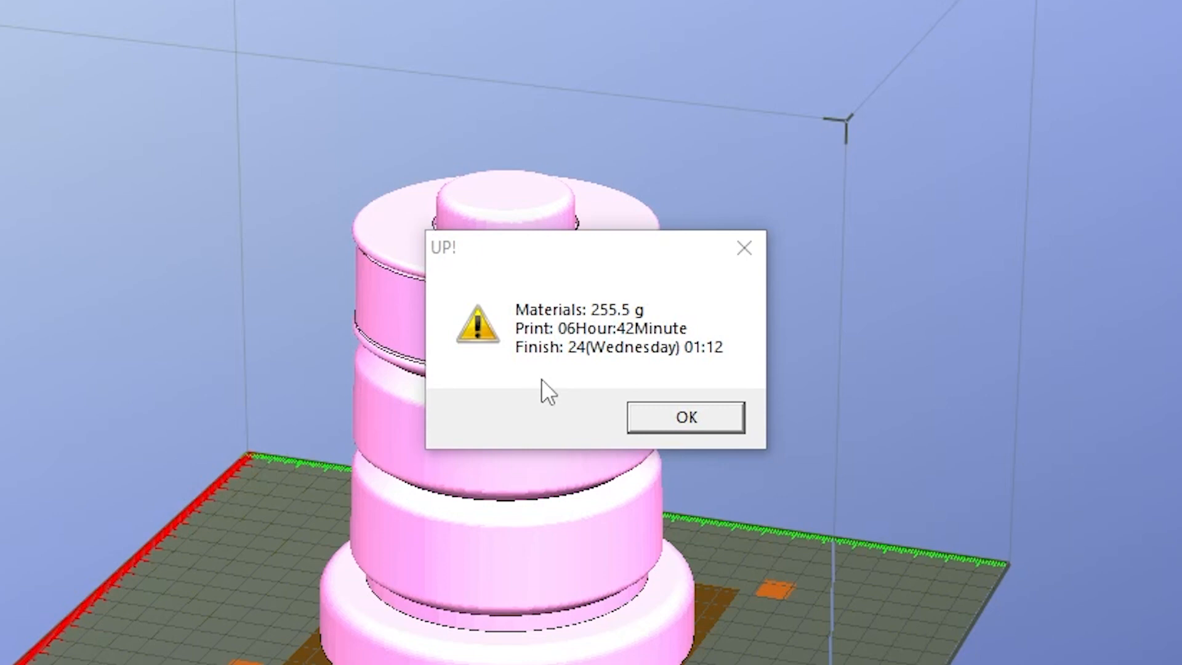
key("Return")
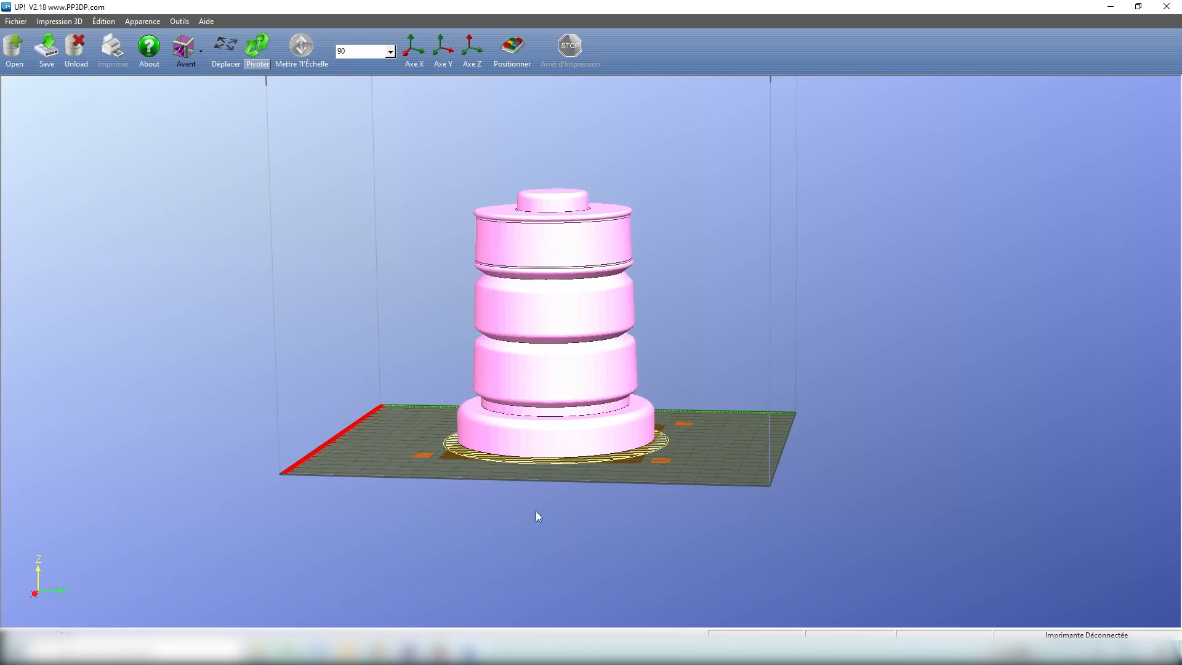
Step: Inspect the previewed model from the side and from underneath the platform
mouse_move(538, 516)
left_mouse_down()
mouse_move(597, 520)
mouse_move(558, 528)
left_mouse_up()
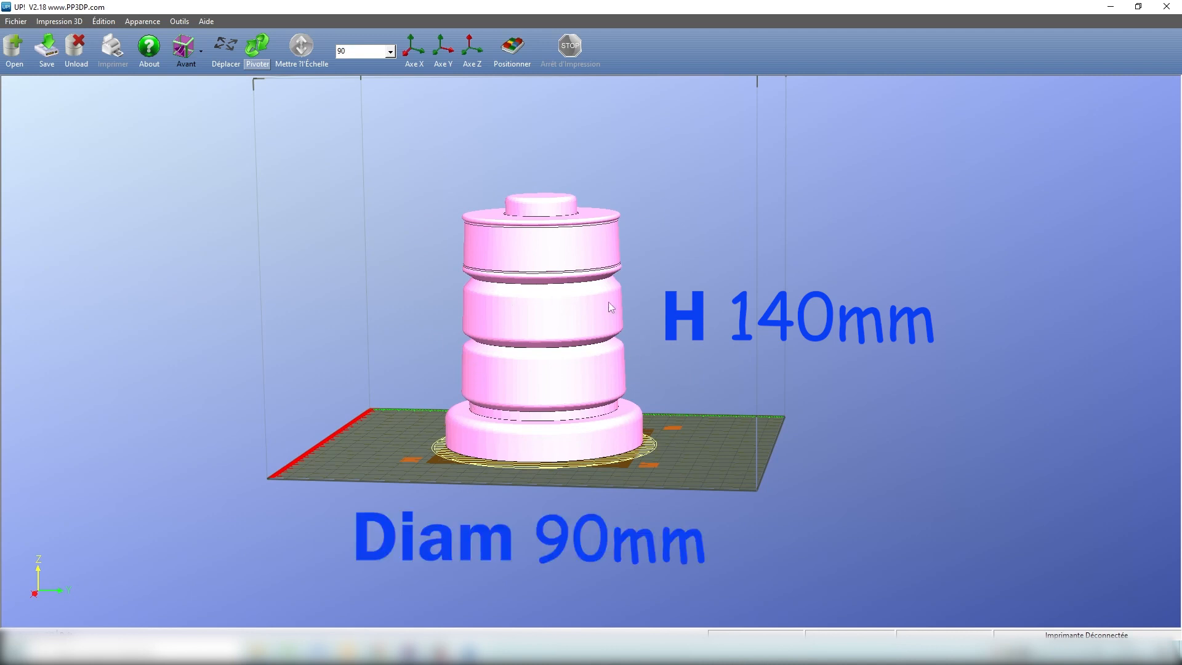
left_click_drag(692, 370, 548, 313)
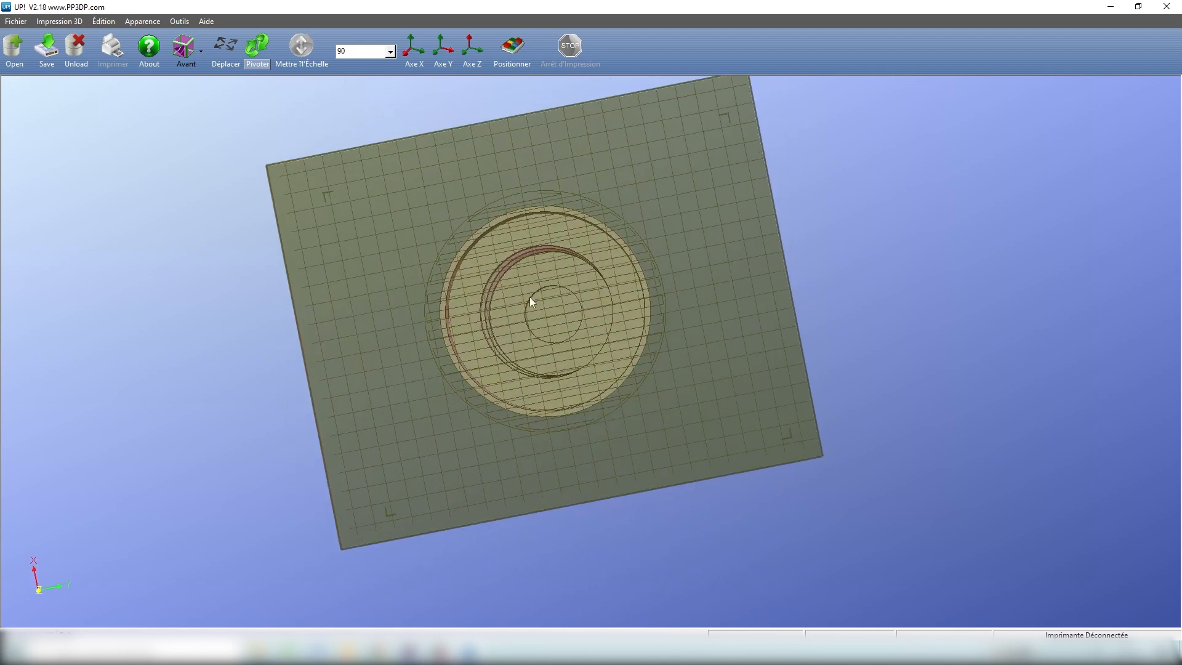
left_click_drag(661, 333, 638, 463)
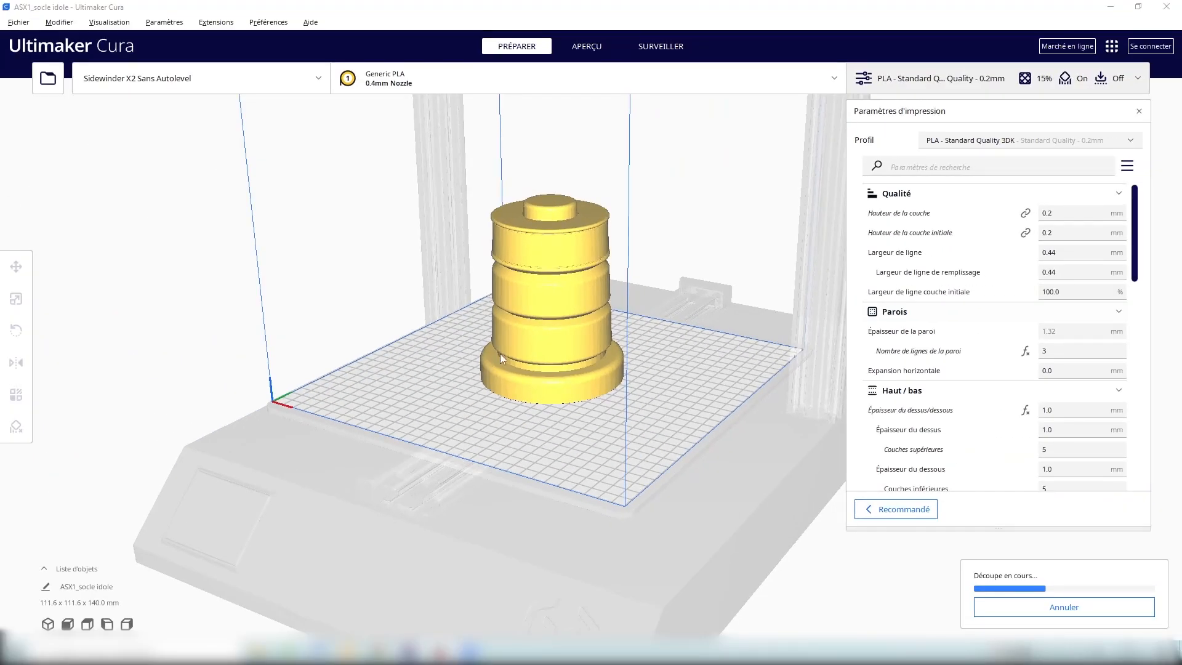
Step: Switch to Ultimaker Cura, keep the Sidewinder X2 Sans Autolevel printer and select the PLA - Standard Quality 3DK profile
scroll(511, 348, "up", 3)
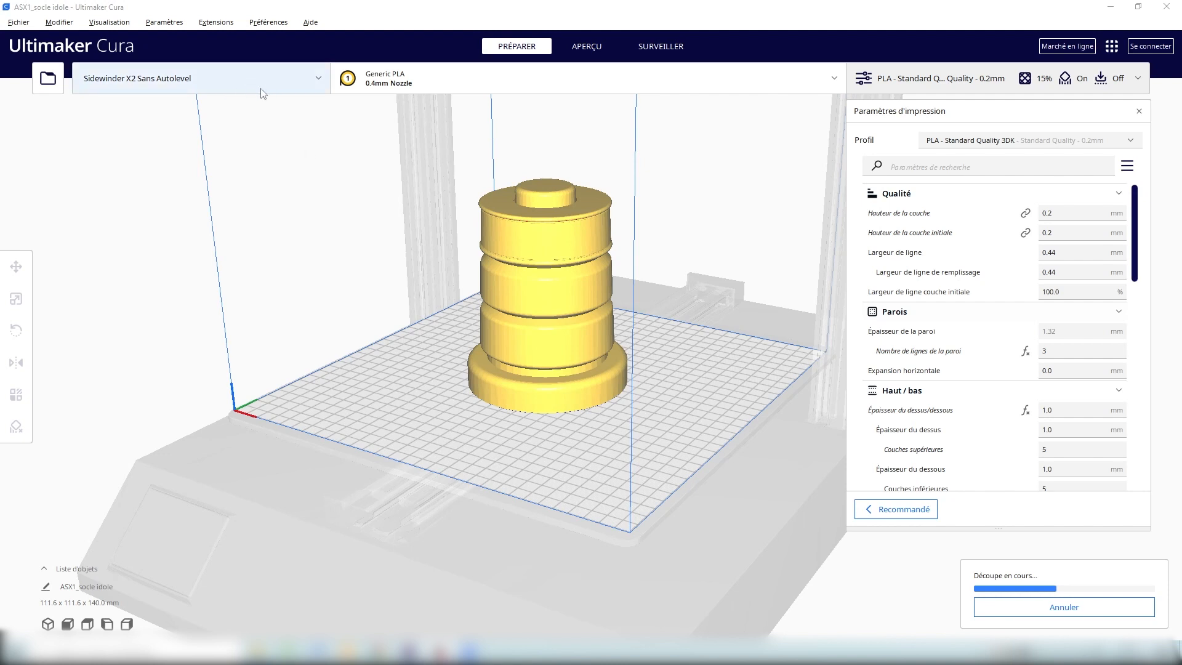
left_click(315, 89)
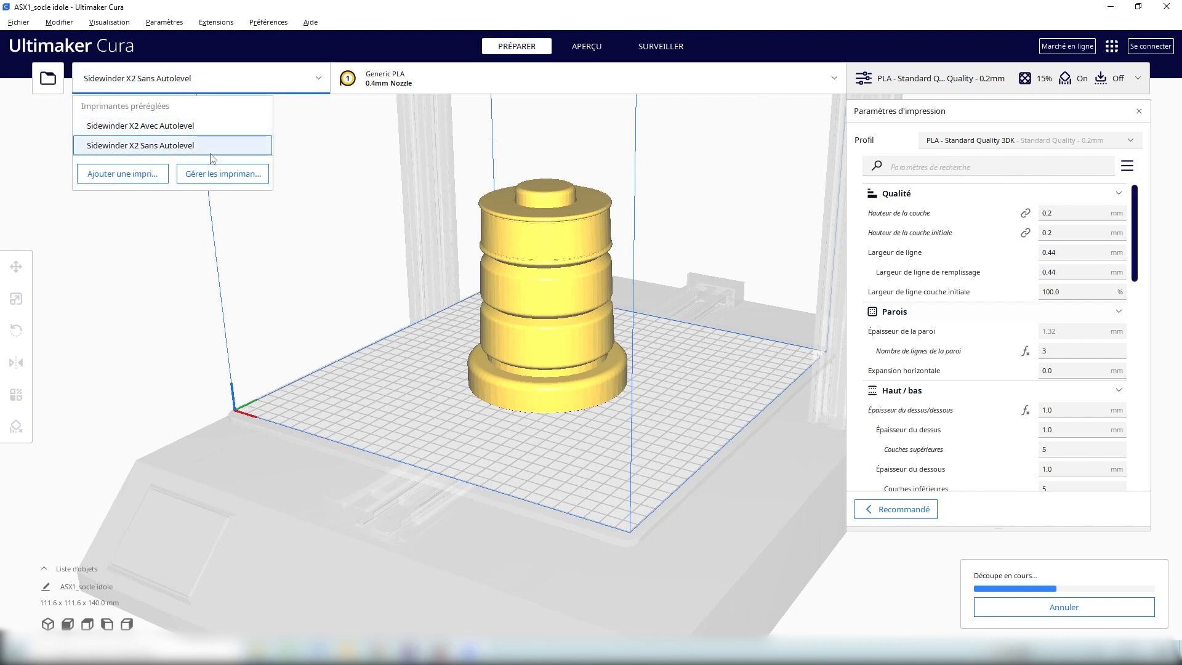
left_click(340, 154)
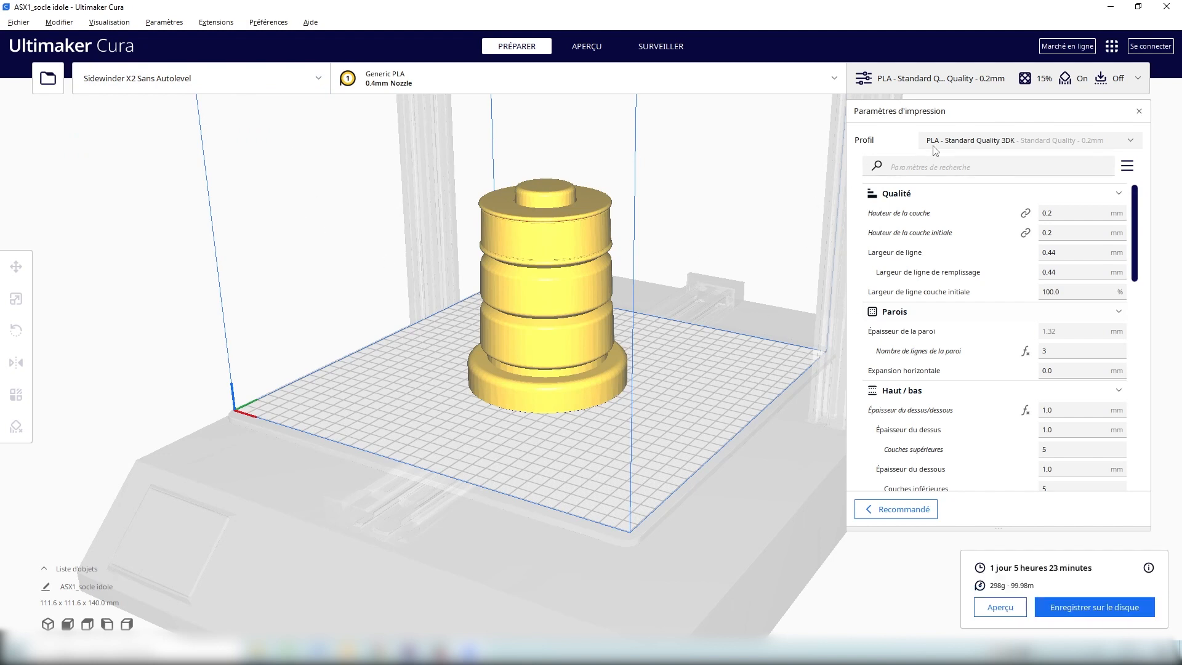
left_click(980, 143)
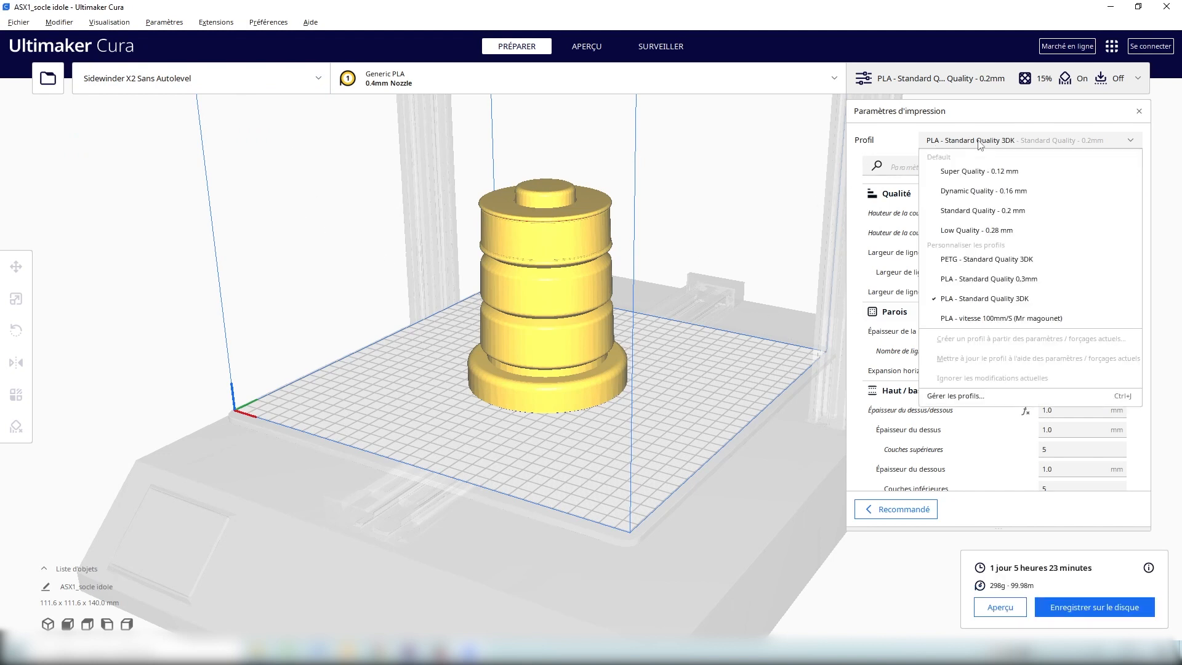
left_click(984, 299)
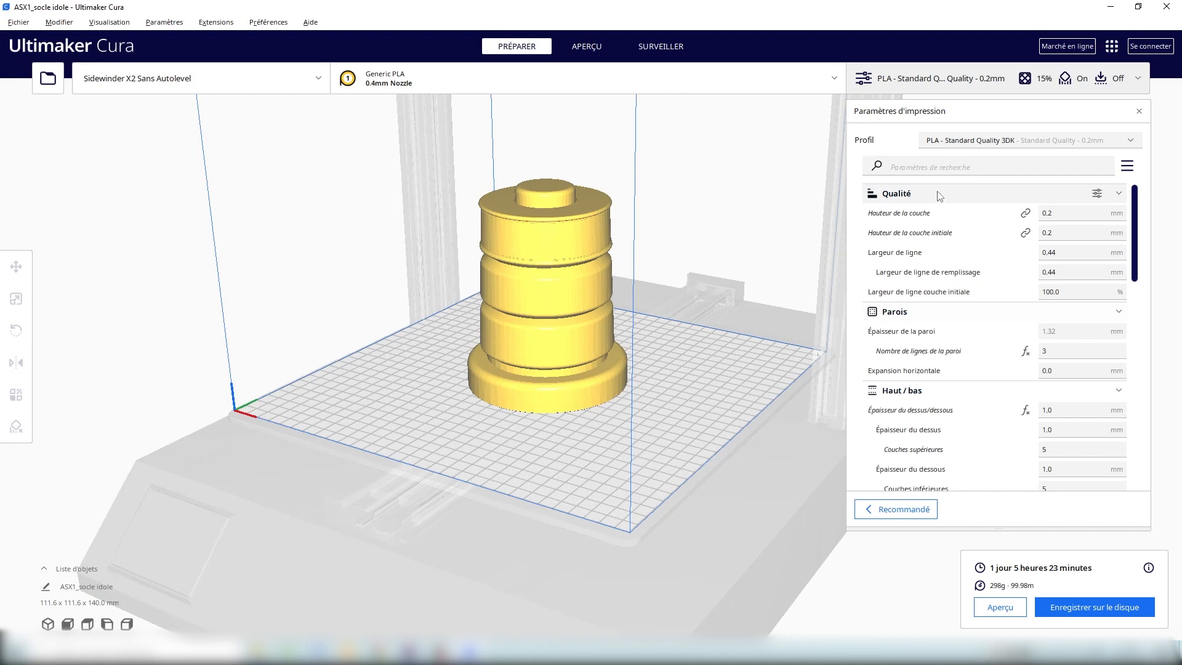
Step: Review the infill, material and speed settings, and set the layer height to 0.3 mm
scroll(981, 436, "down", 5)
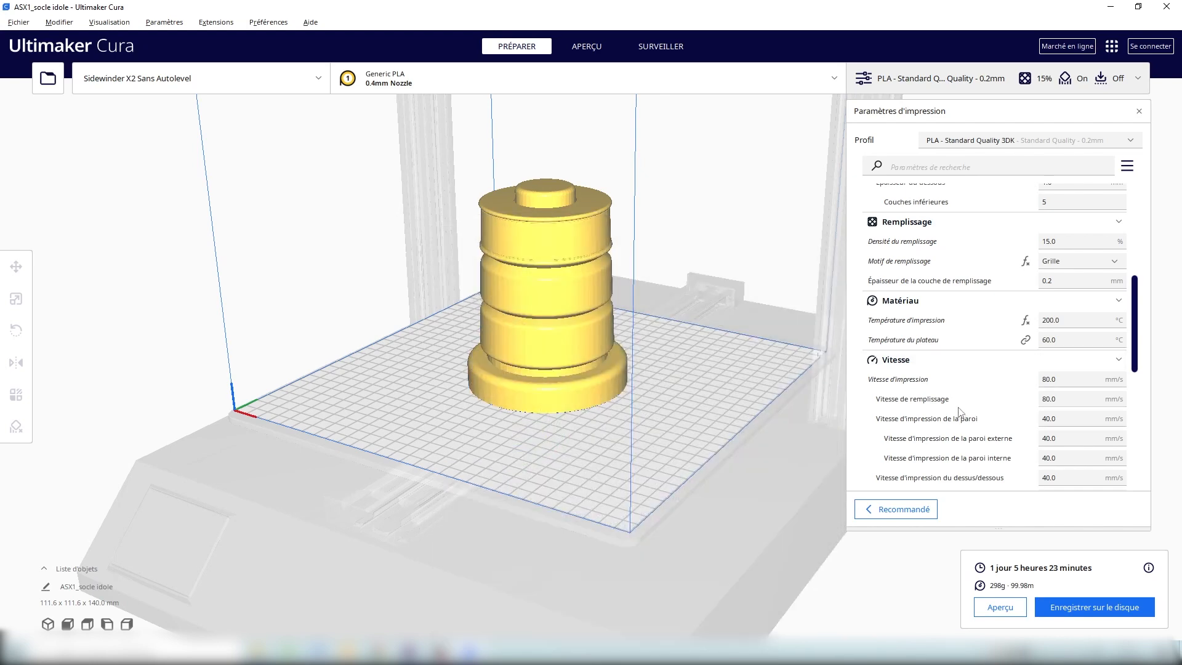
mouse_move(968, 399)
left_click_drag(1134, 302, 1145, 206)
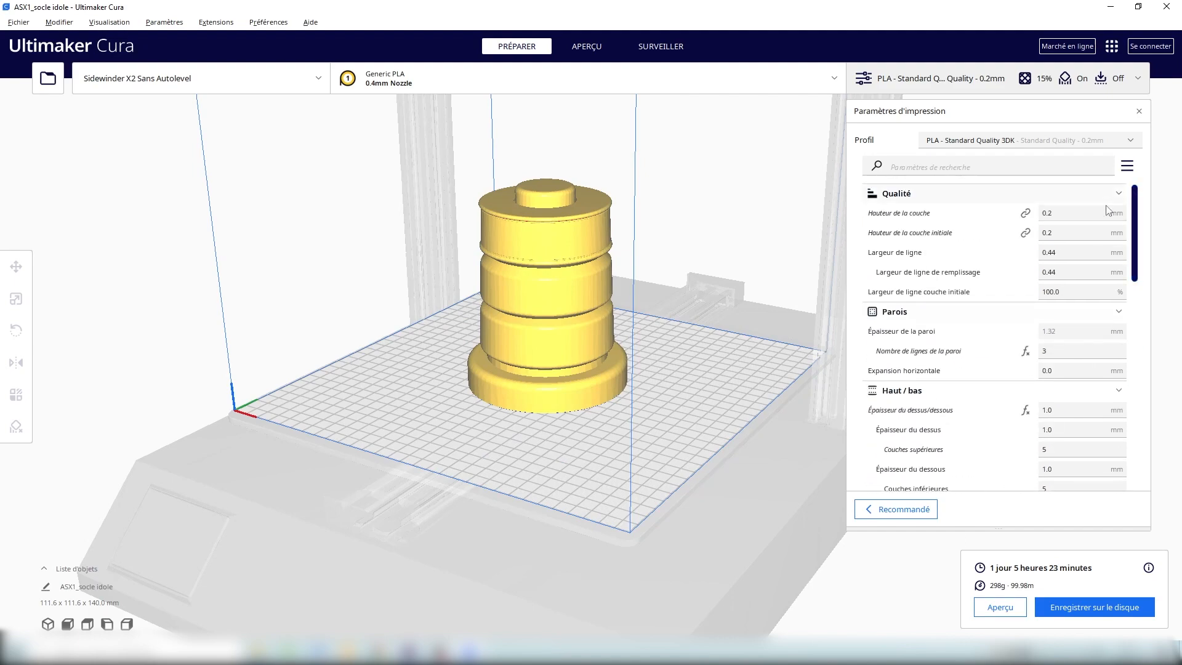
mouse_move(1061, 213)
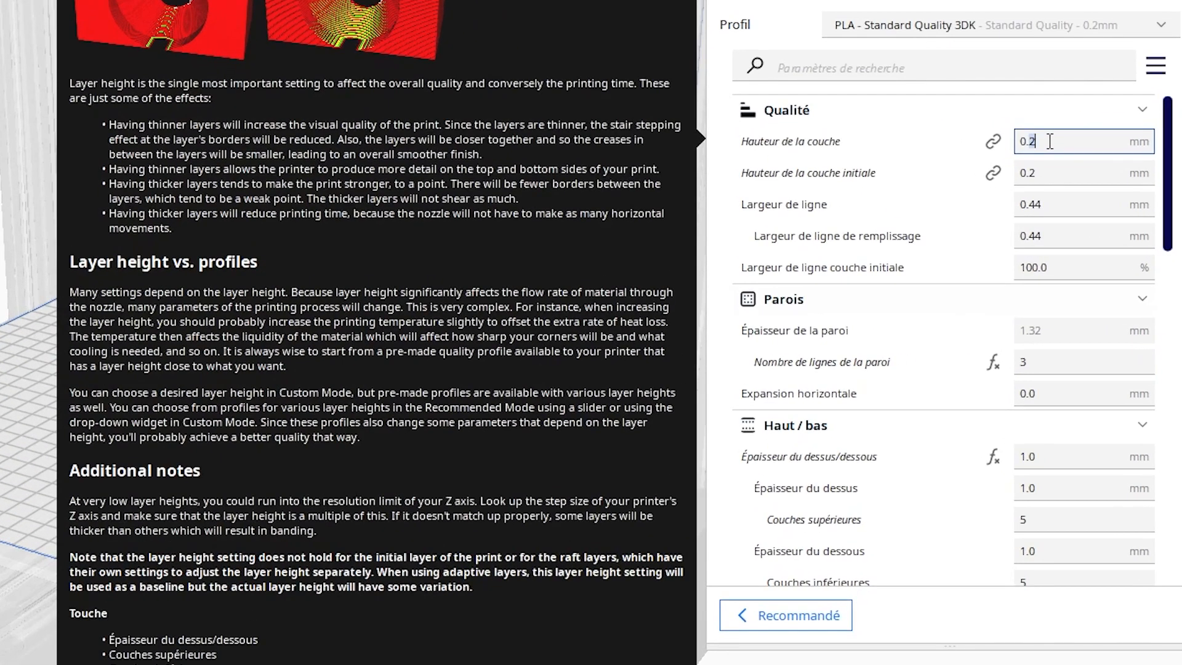
type("3")
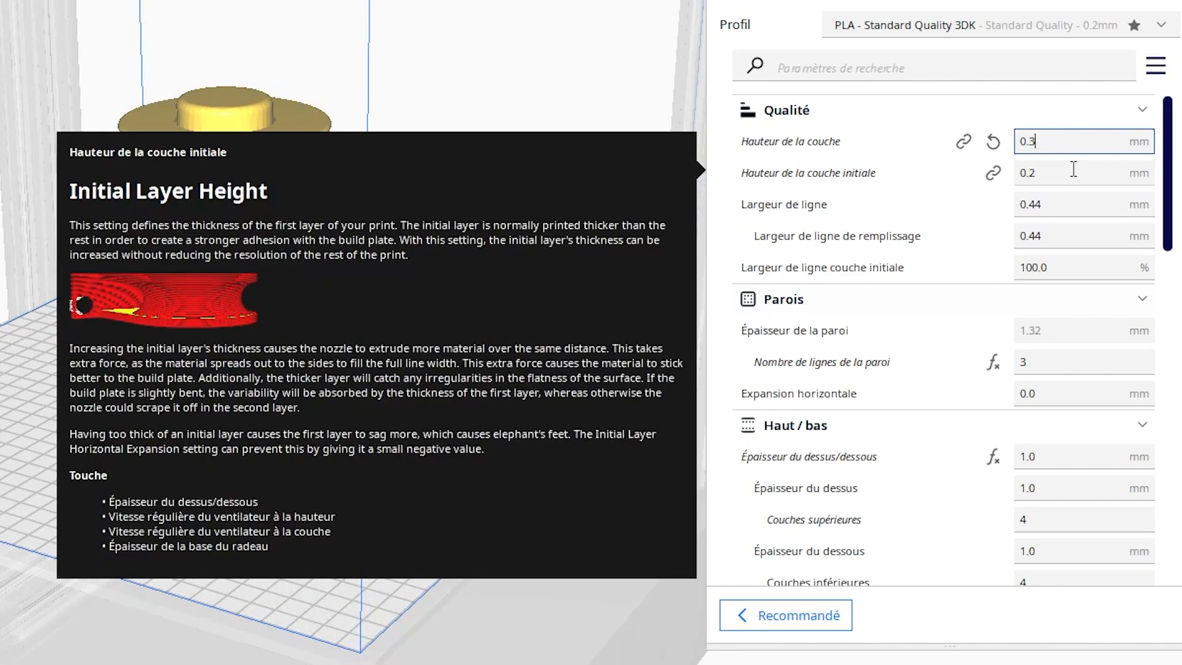
Step: Set the initial layer height to 0.3 mm and the number of wall lines to 2
left_click(1064, 172)
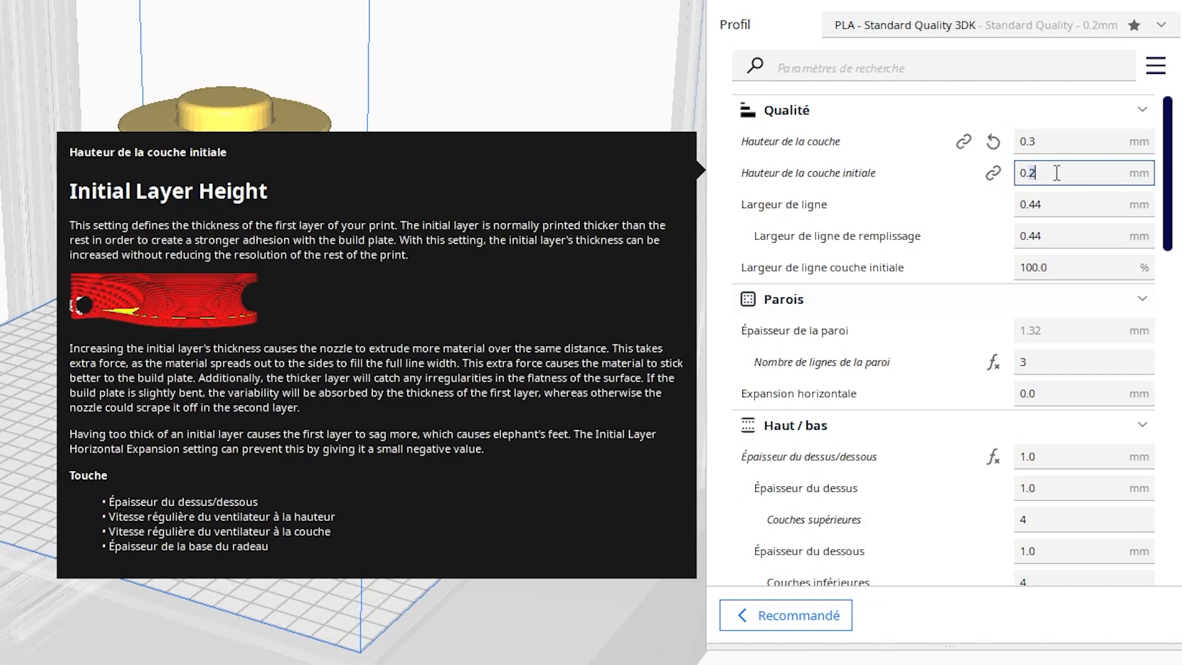
key("BackSpace")
type("3")
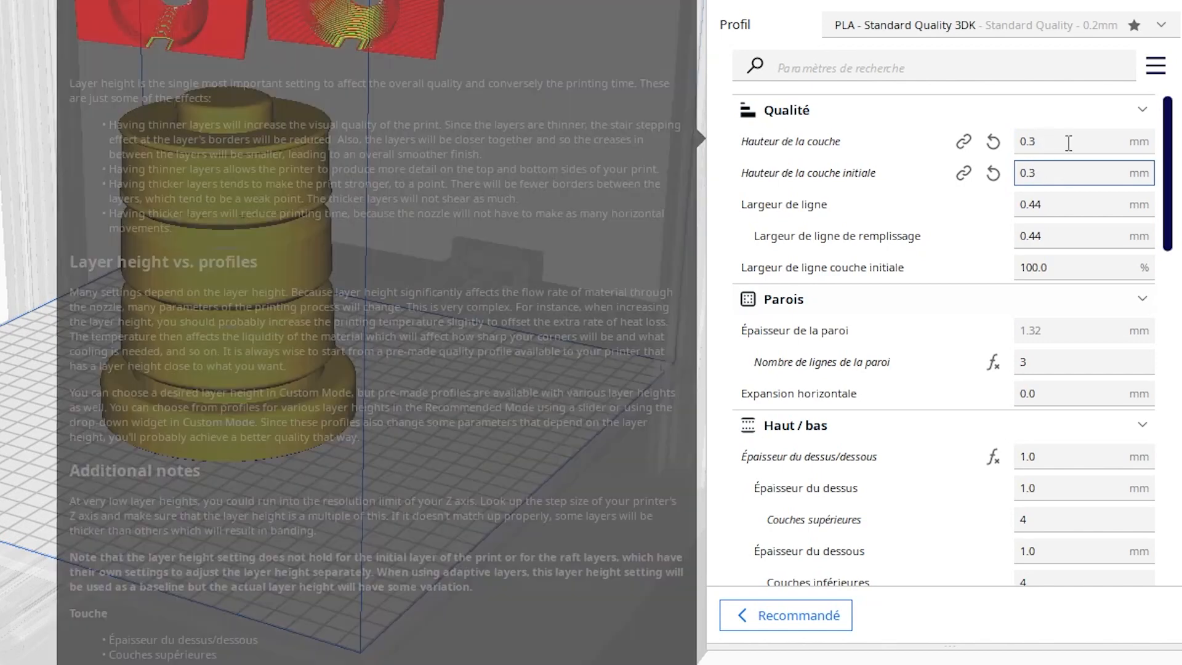
left_click(1043, 141)
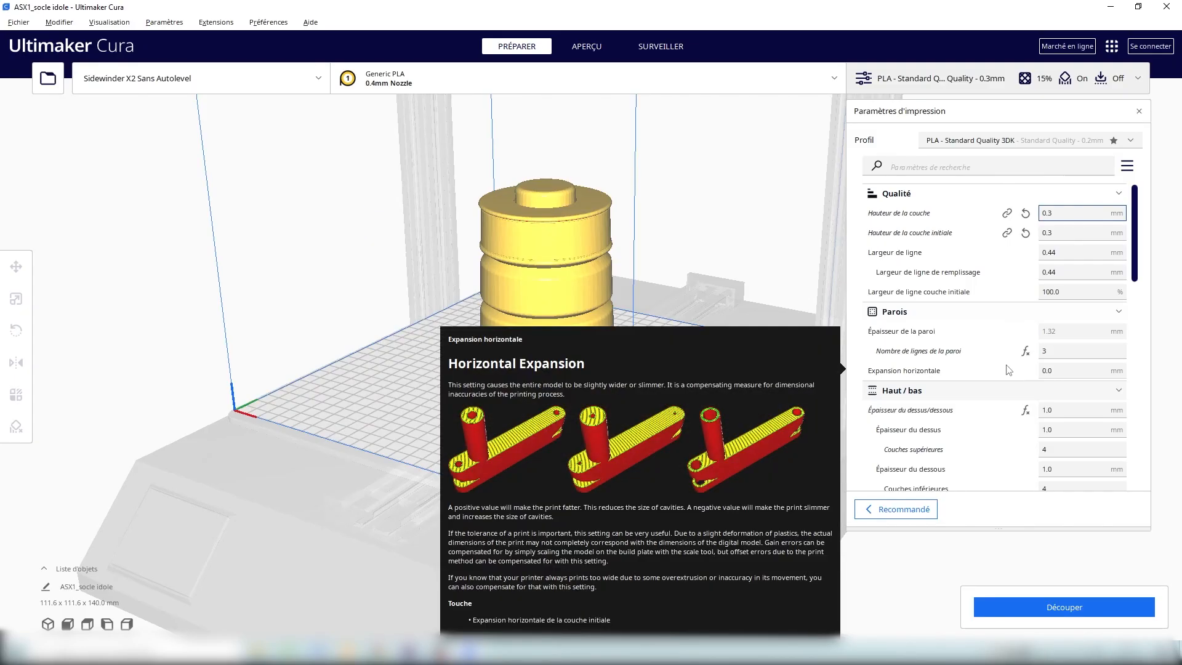
mouse_move(1014, 371)
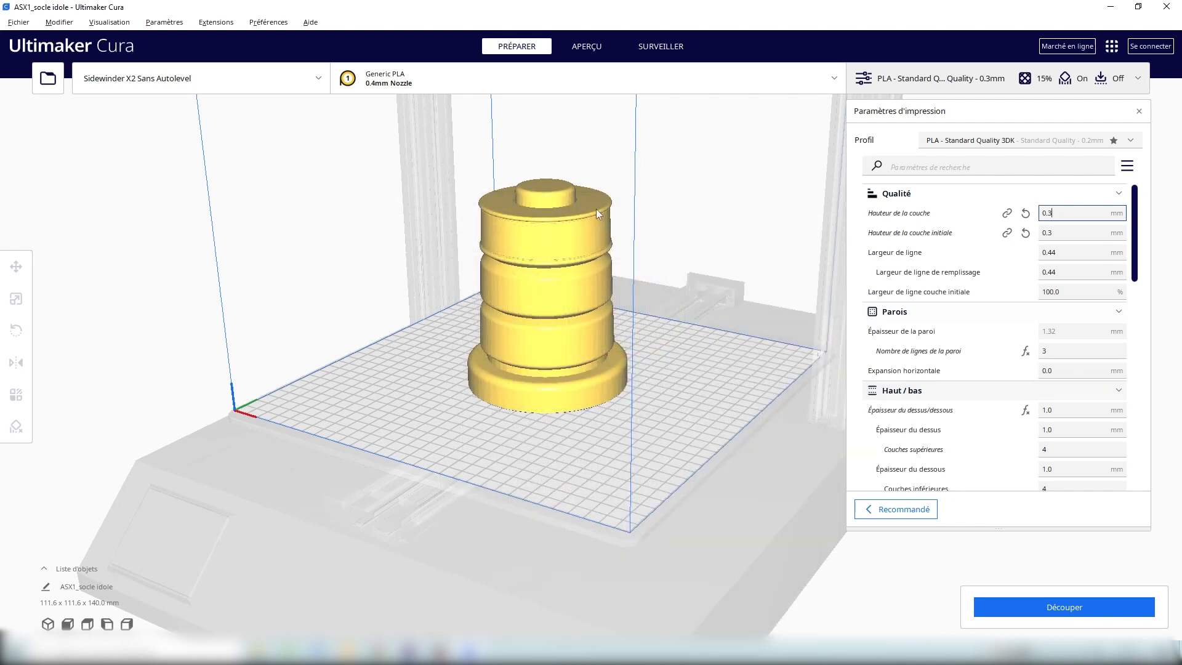
mouse_move(941, 354)
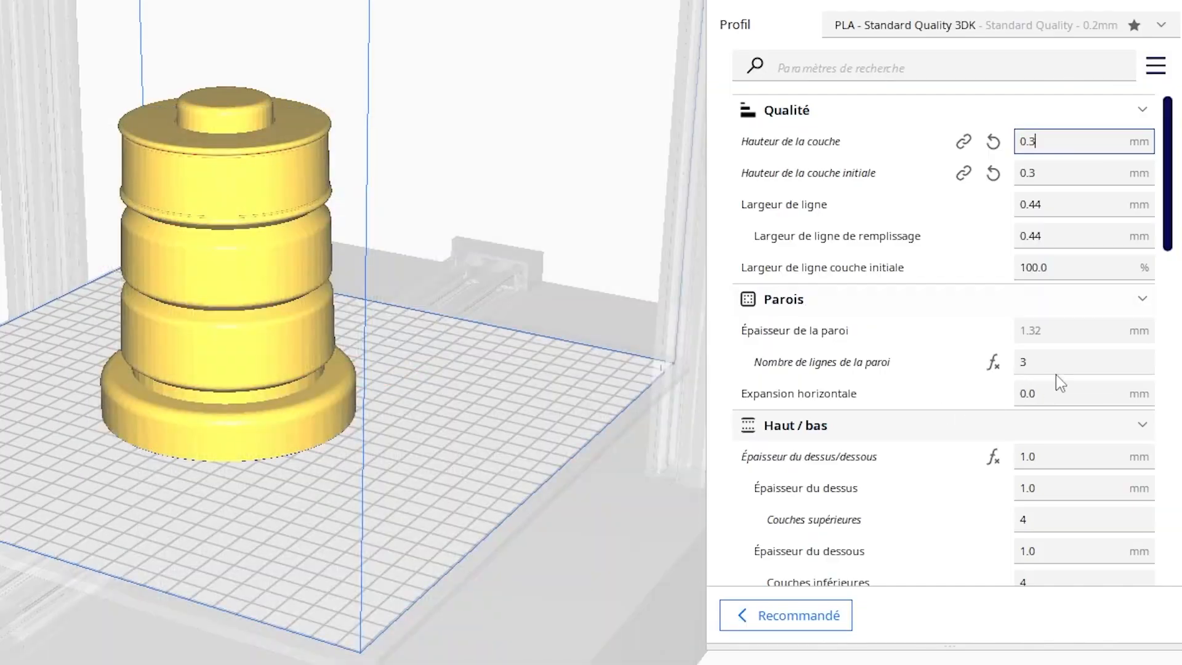
left_click(1066, 353)
type("2")
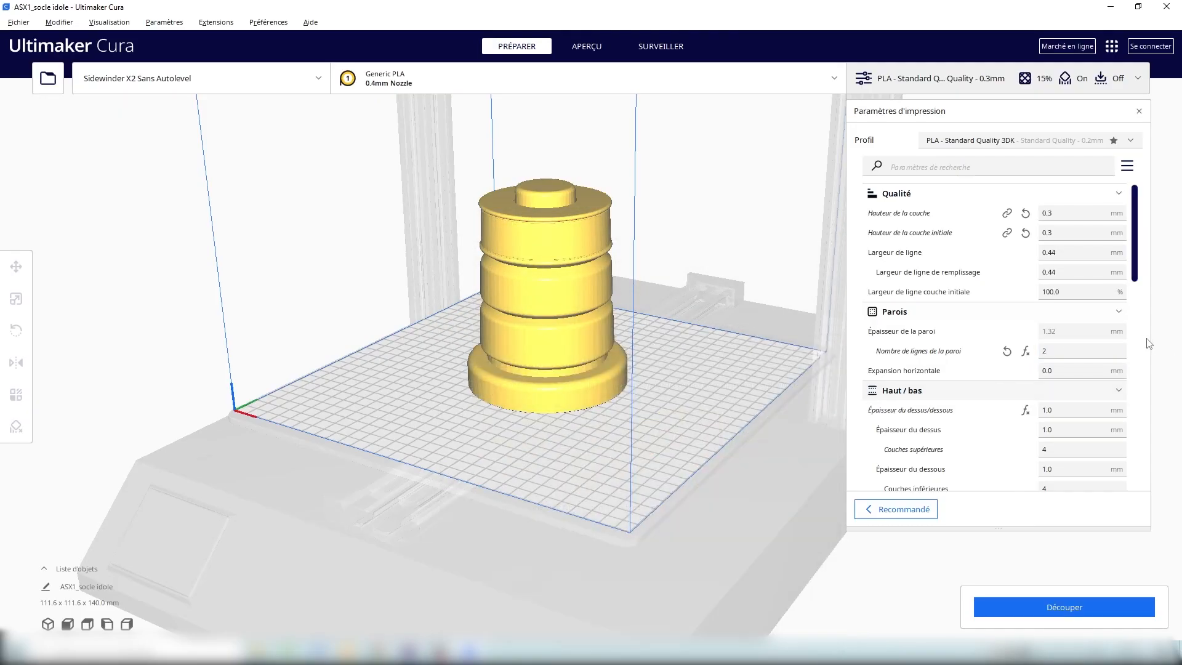
Step: Check that support generation is enabled and slice the full base model to get its print estimate
scroll(1106, 357, "down", 10)
scroll(1106, 357, "down", 6)
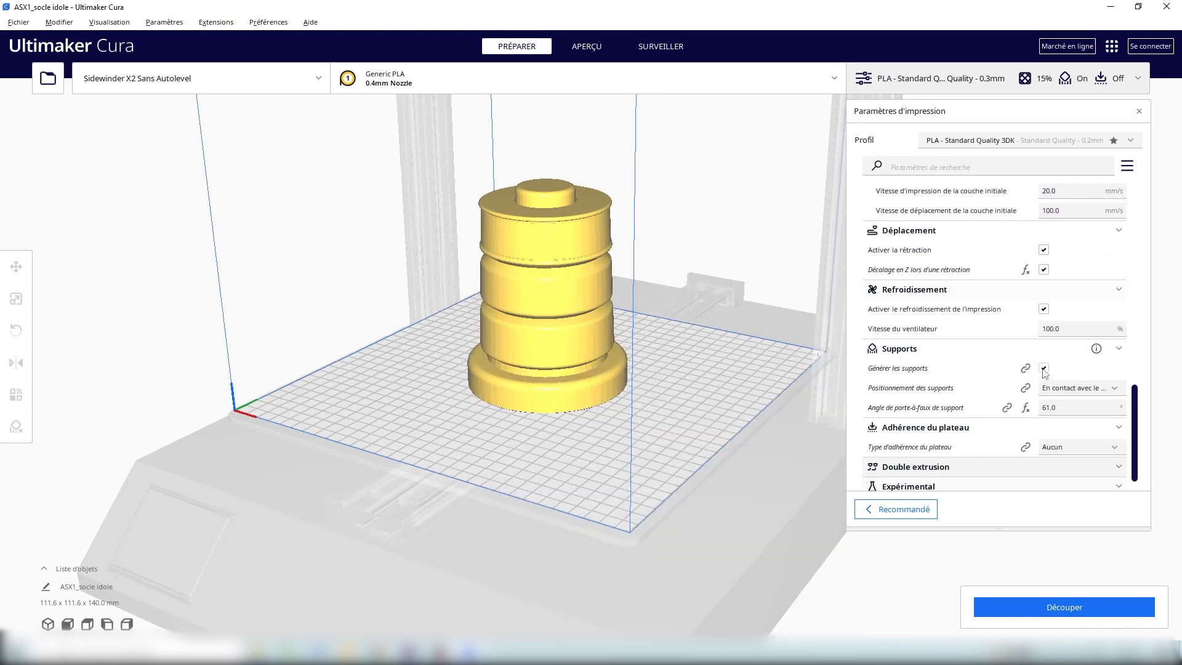
right_click_drag(562, 369, 575, 290)
right_click_drag(537, 389, 609, 459)
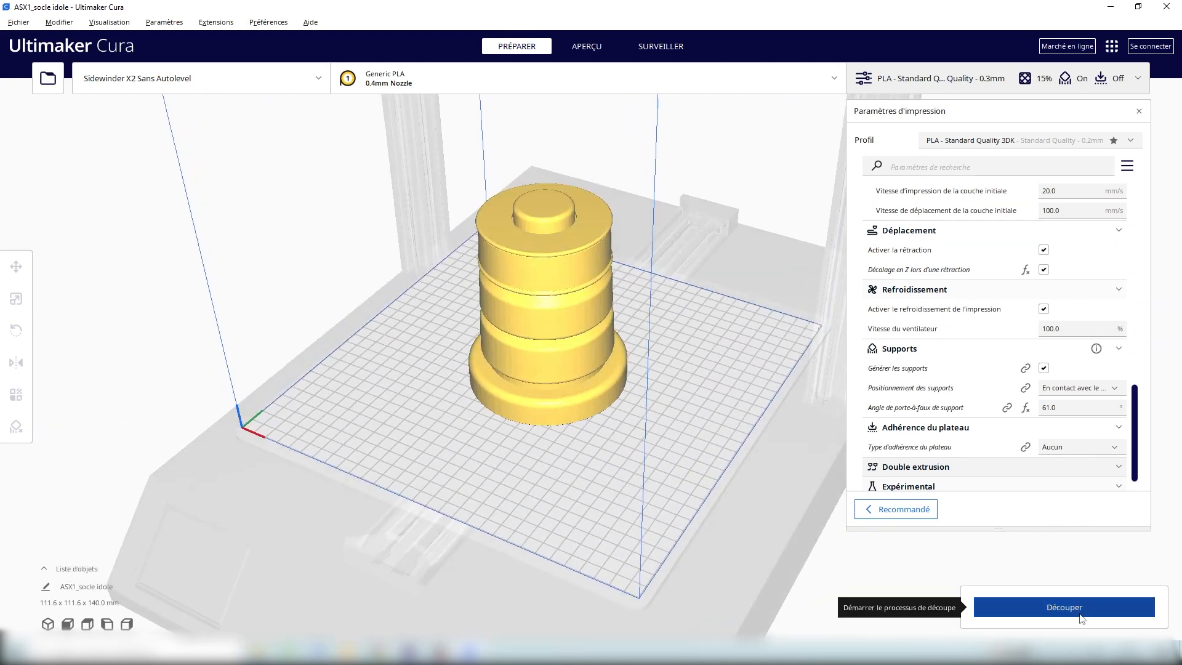
left_click(1064, 607)
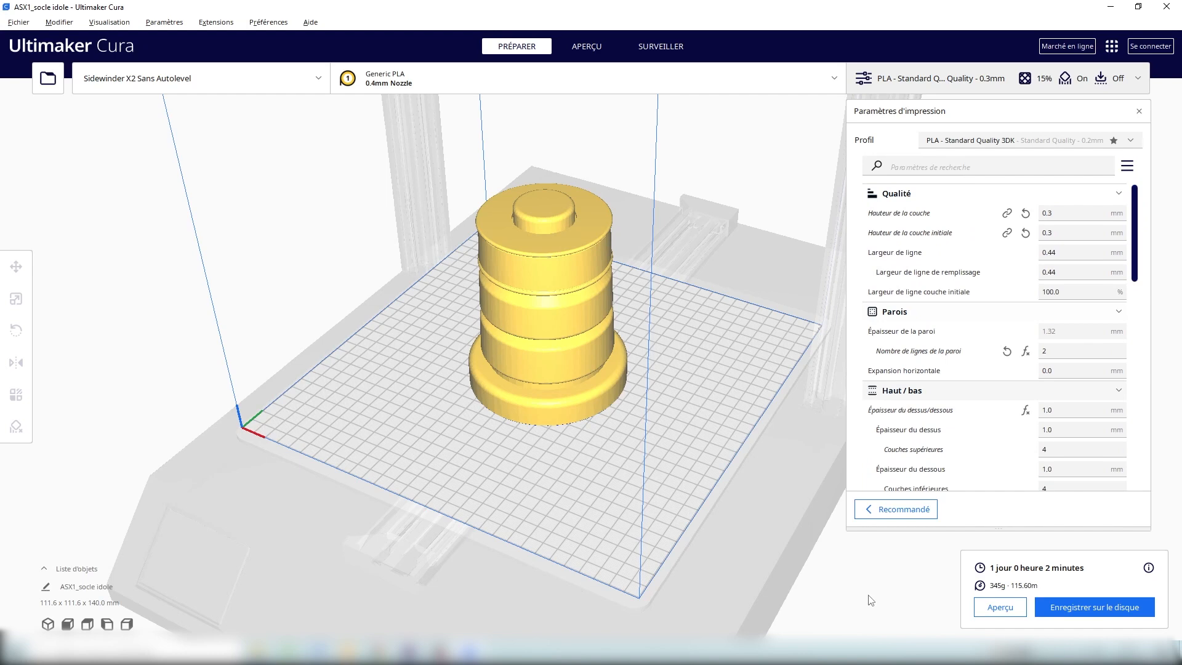
right_click_drag(809, 580, 804, 545)
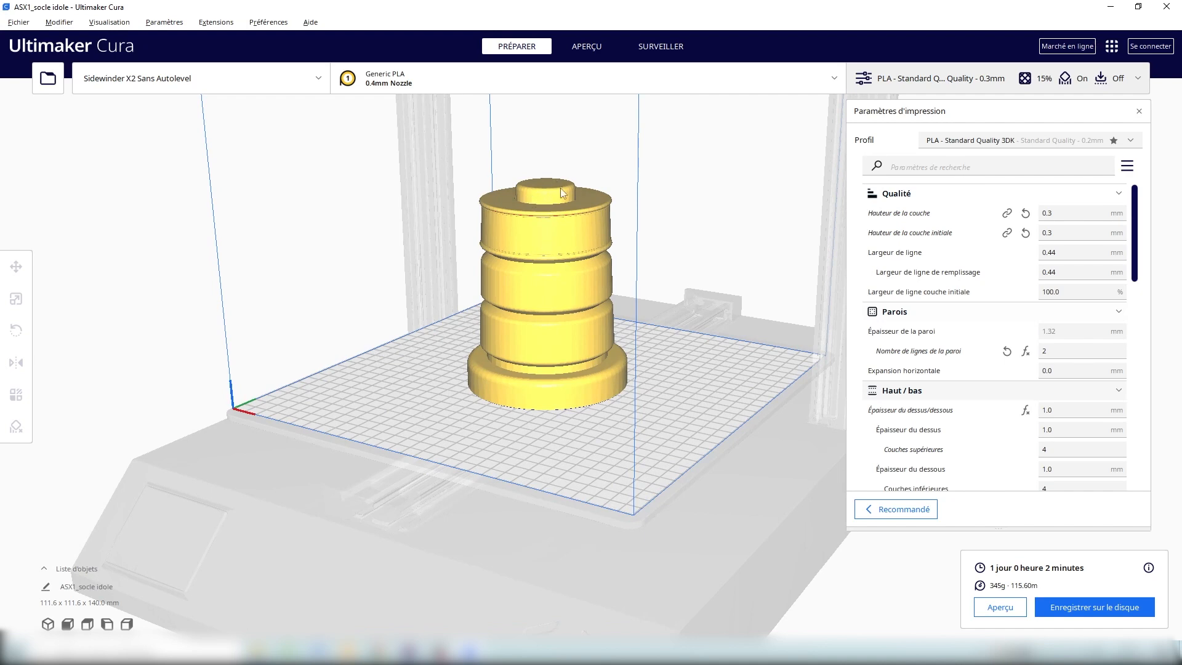
right_click_drag(548, 349, 609, 381)
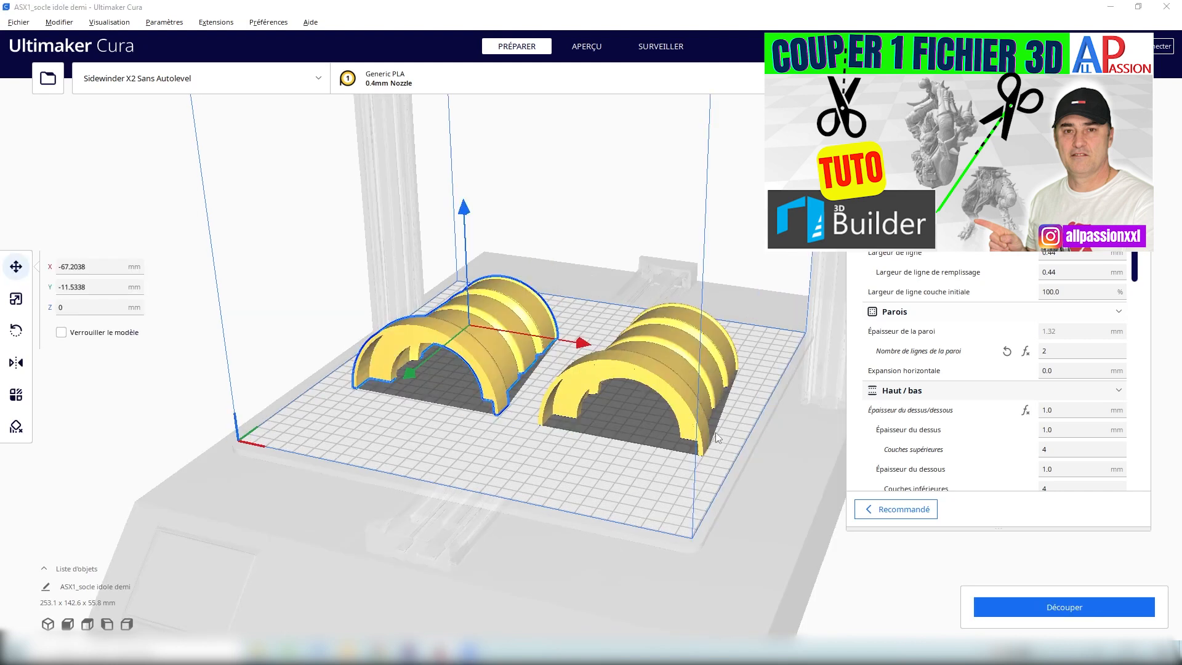
Step: Disable support generation for the two half-base models laid flat on the plate and slice them
right_click_drag(607, 487, 634, 423)
right_click_drag(640, 423, 637, 429)
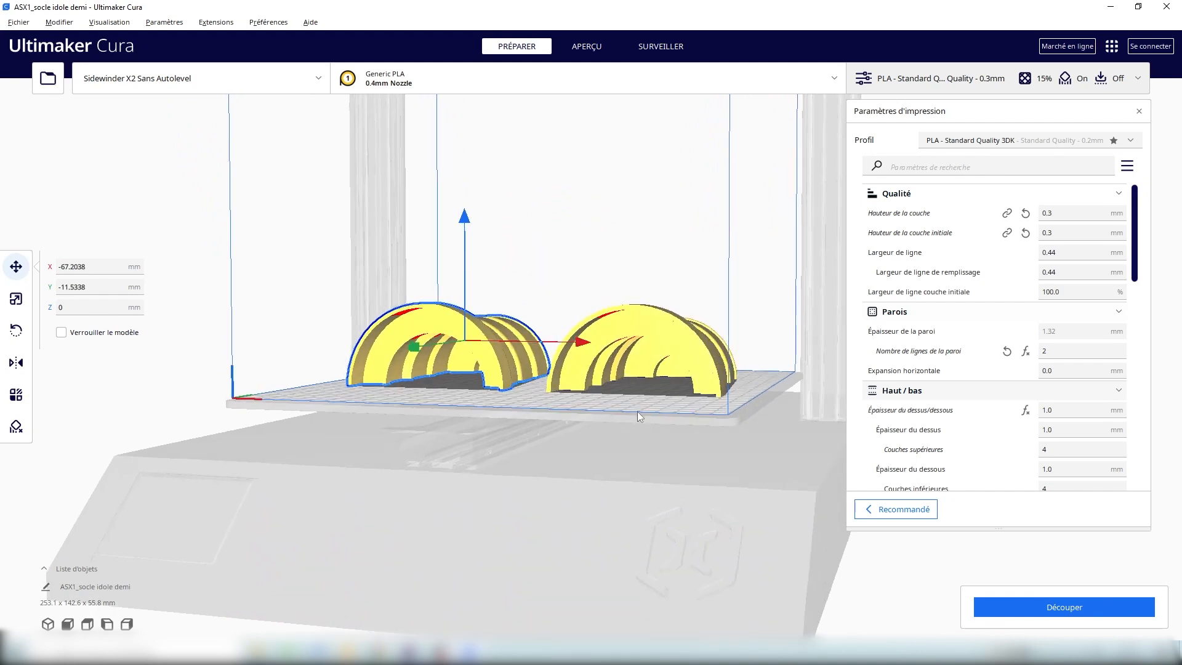
right_click_drag(615, 398, 675, 340)
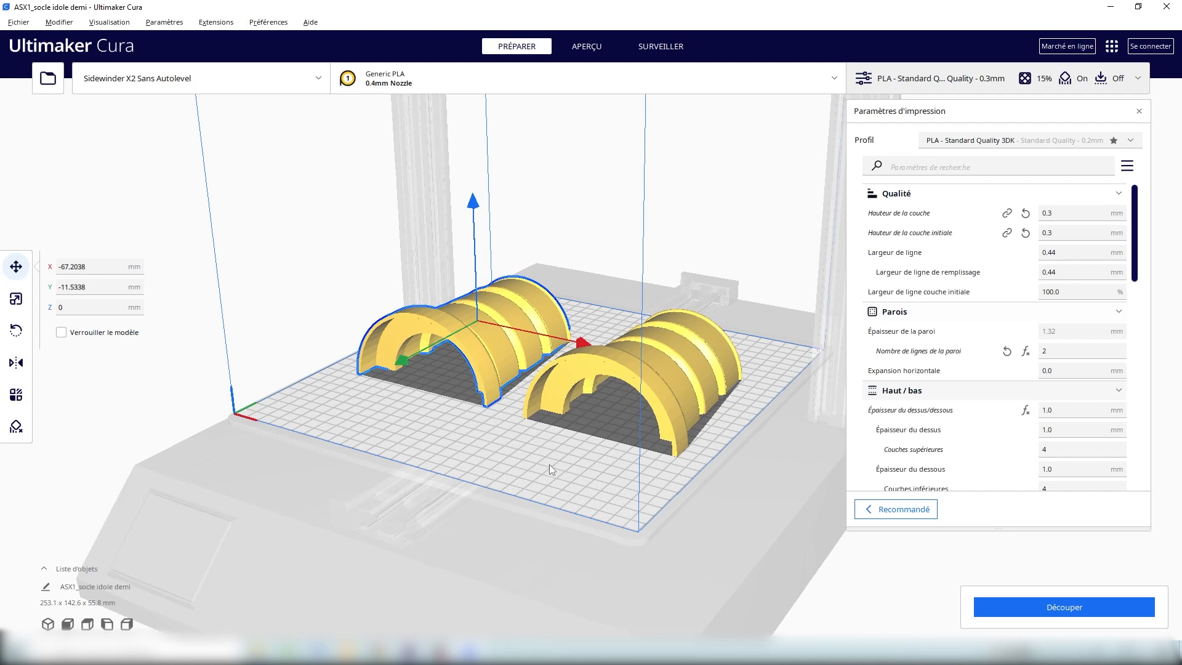
right_click_drag(544, 468, 612, 437)
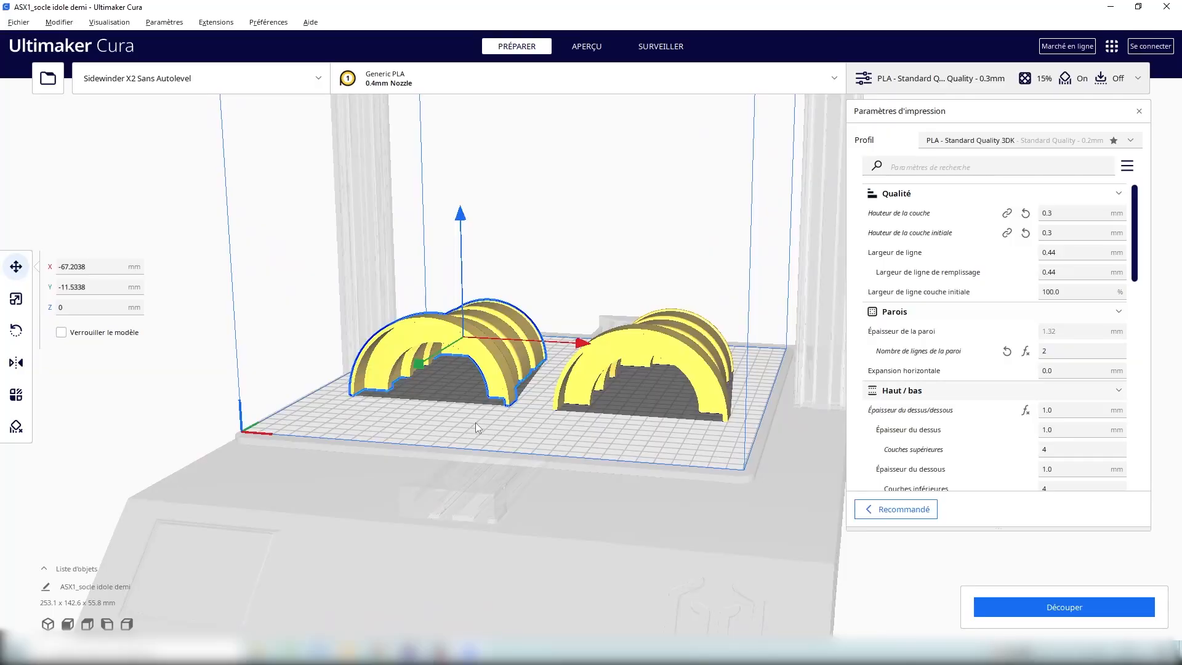
right_click_drag(475, 423, 555, 441)
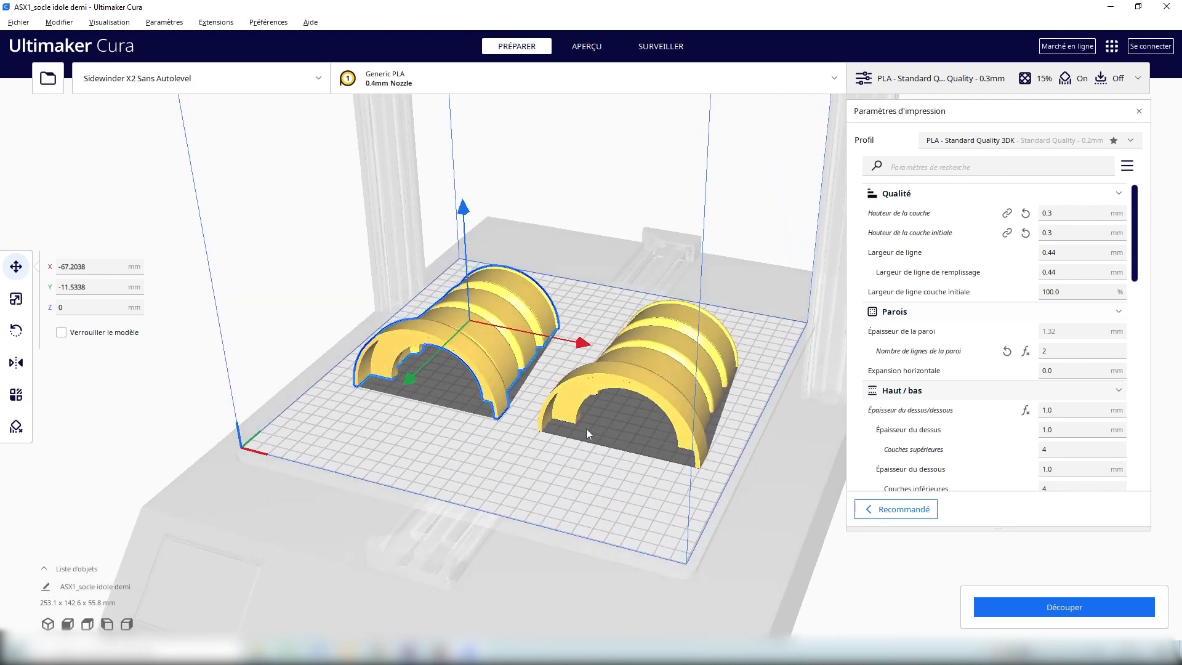
scroll(1104, 271, "down", 10)
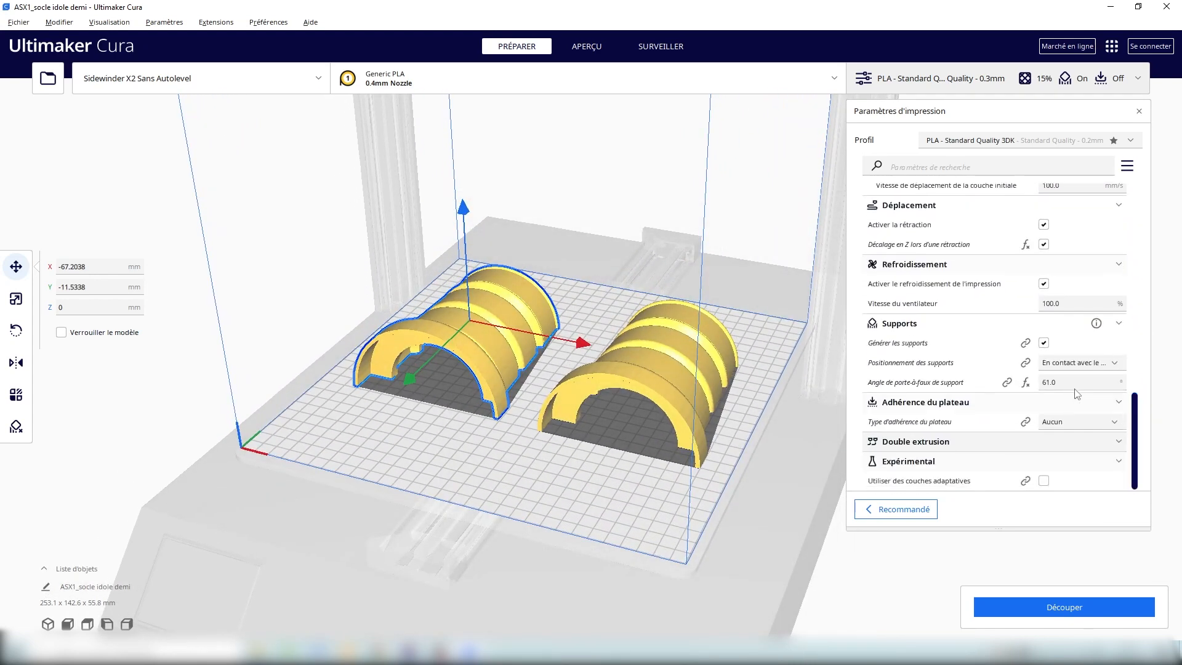
left_click(1044, 342)
left_click(1035, 606)
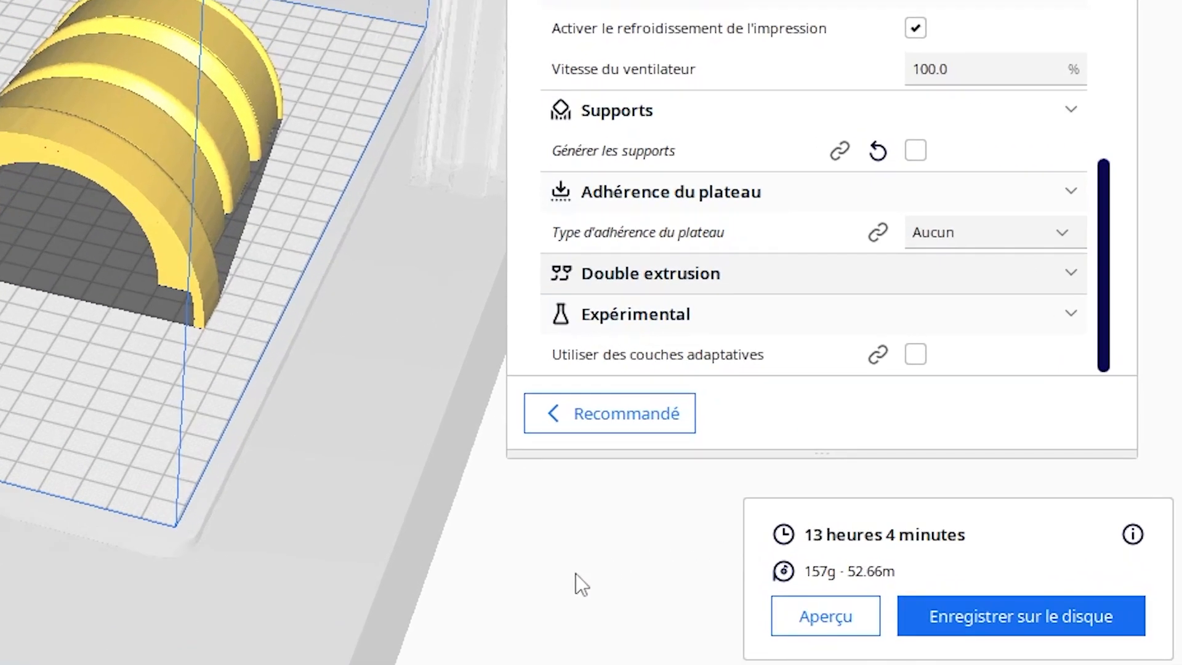
right_click_drag(554, 582, 556, 534)
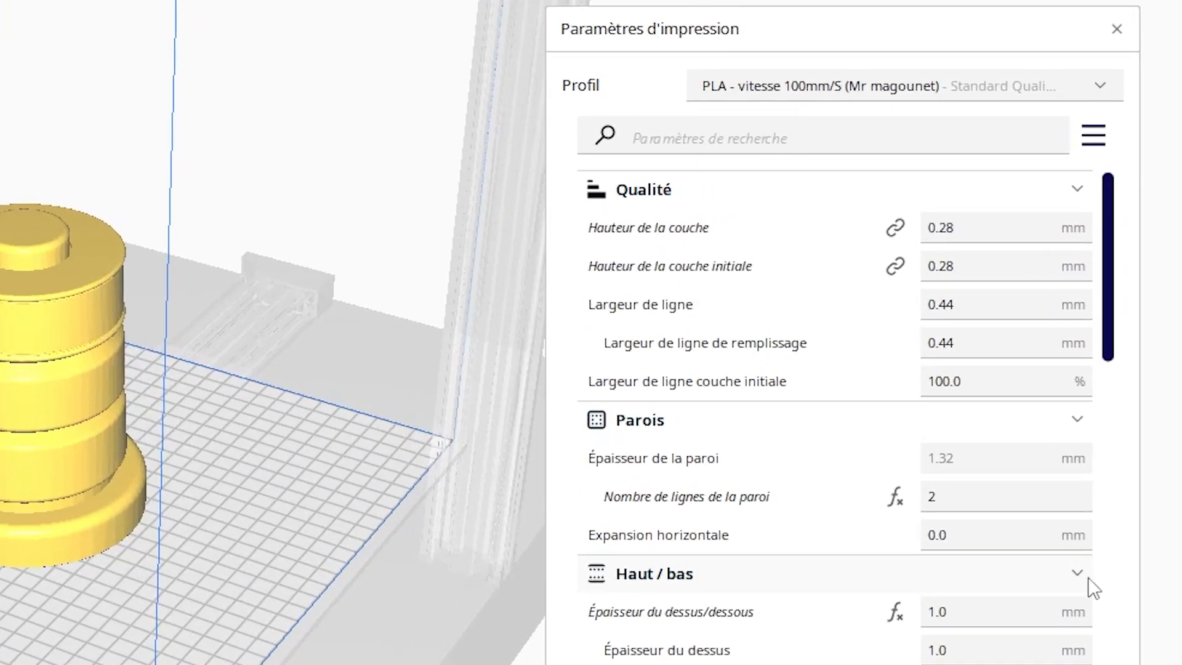
Step: Review the PLA - vitesse 100mm/S profile's layer height, wall, infill, temperature, speed, support and adaptive layer settings for the full base
mouse_move(971, 233)
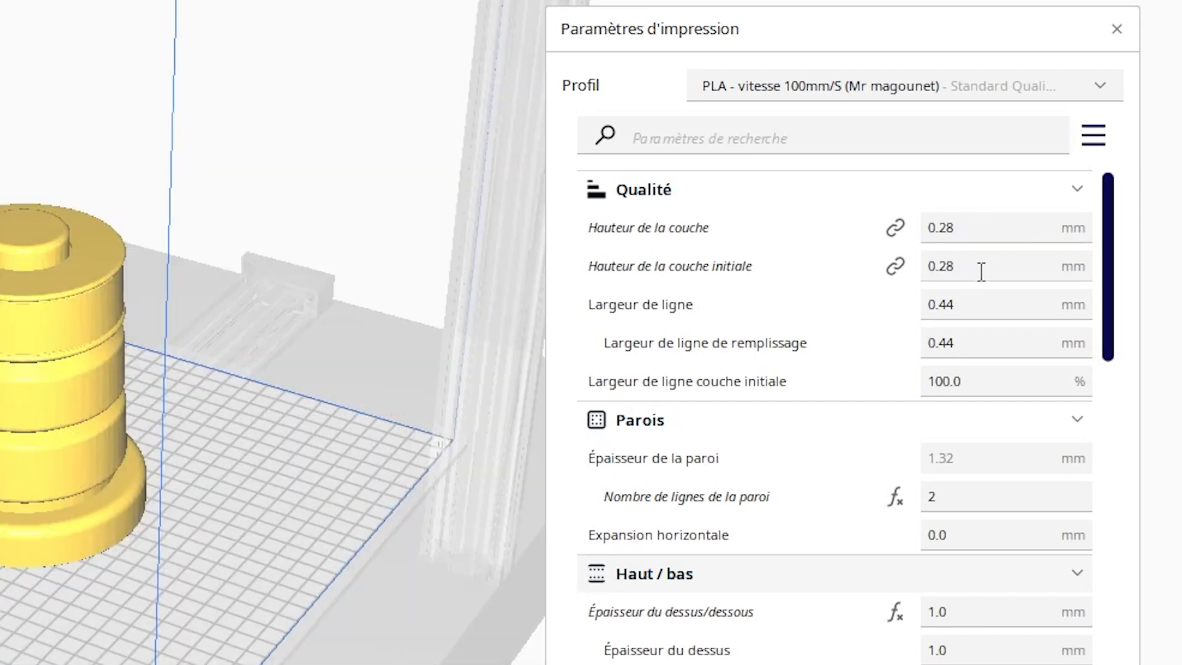
mouse_move(979, 275)
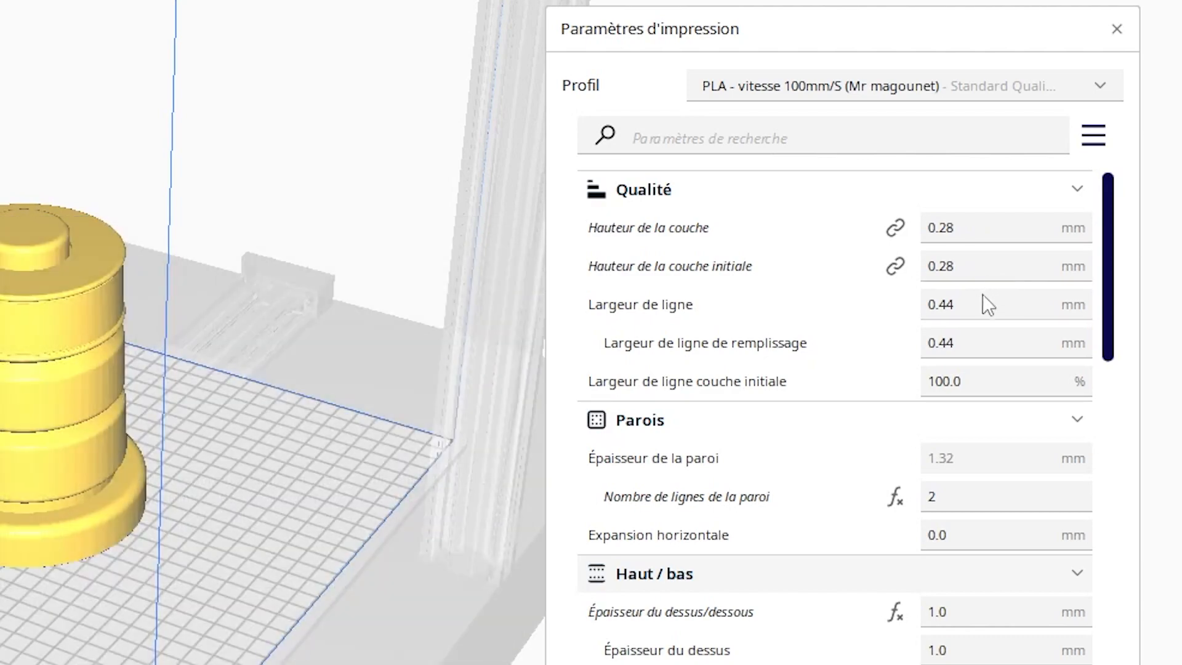
mouse_move(983, 296)
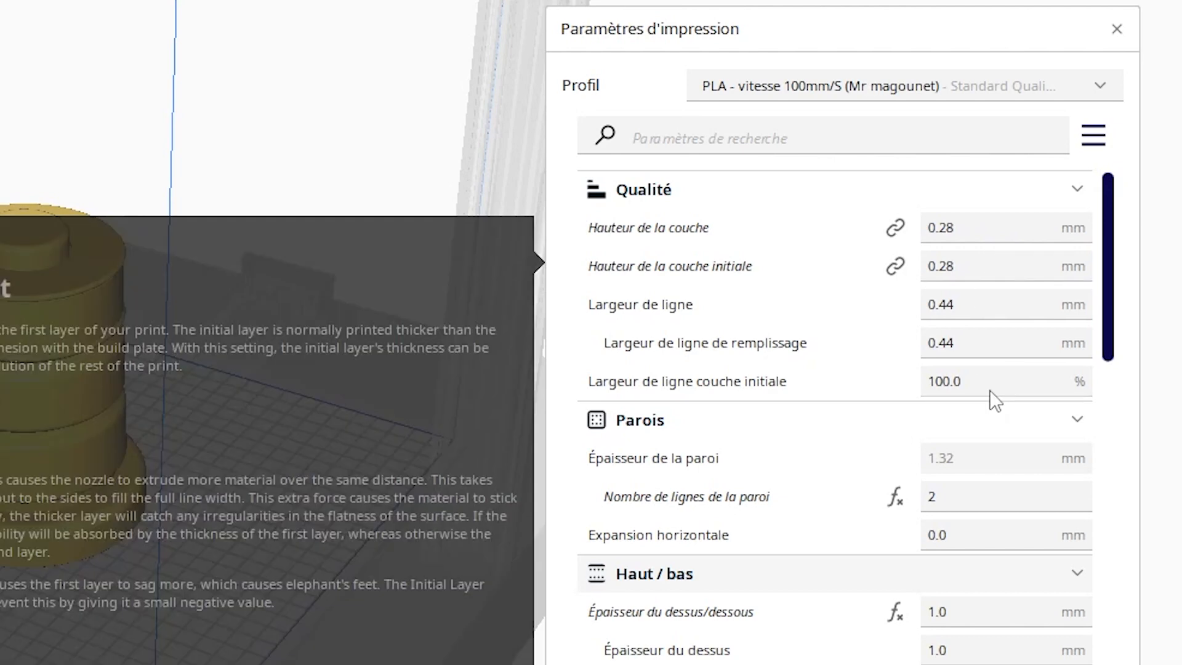
scroll(976, 441, "down", 3)
scroll(977, 444, "down", 1)
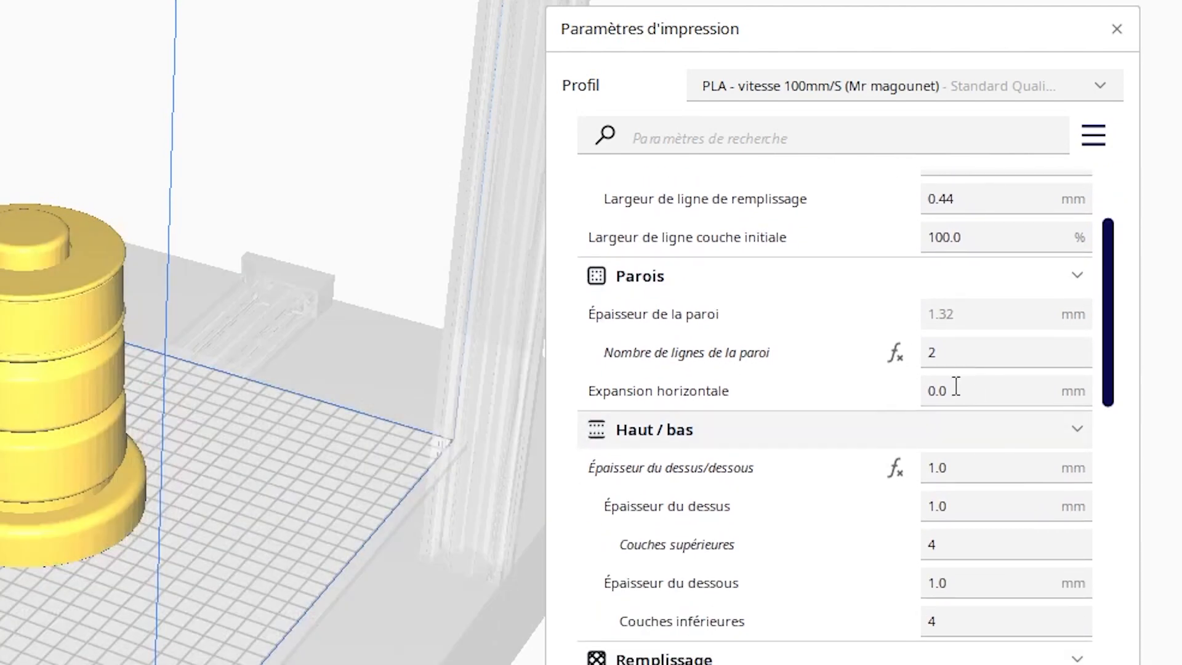
mouse_move(964, 363)
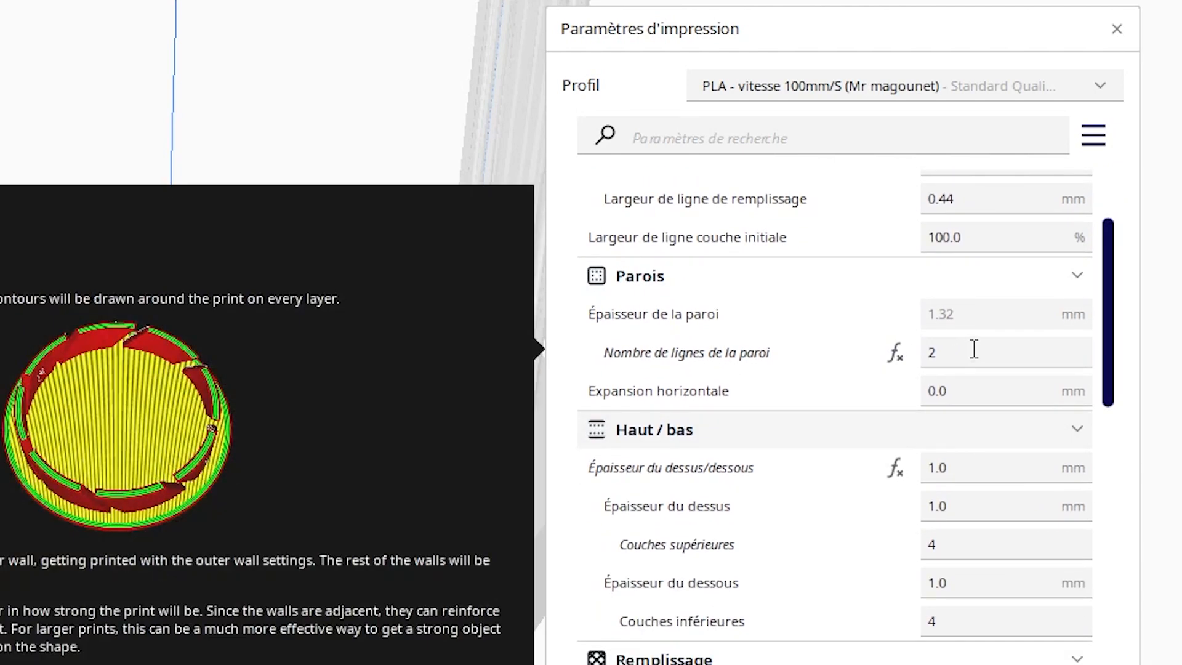
scroll(1006, 496, "down", 7)
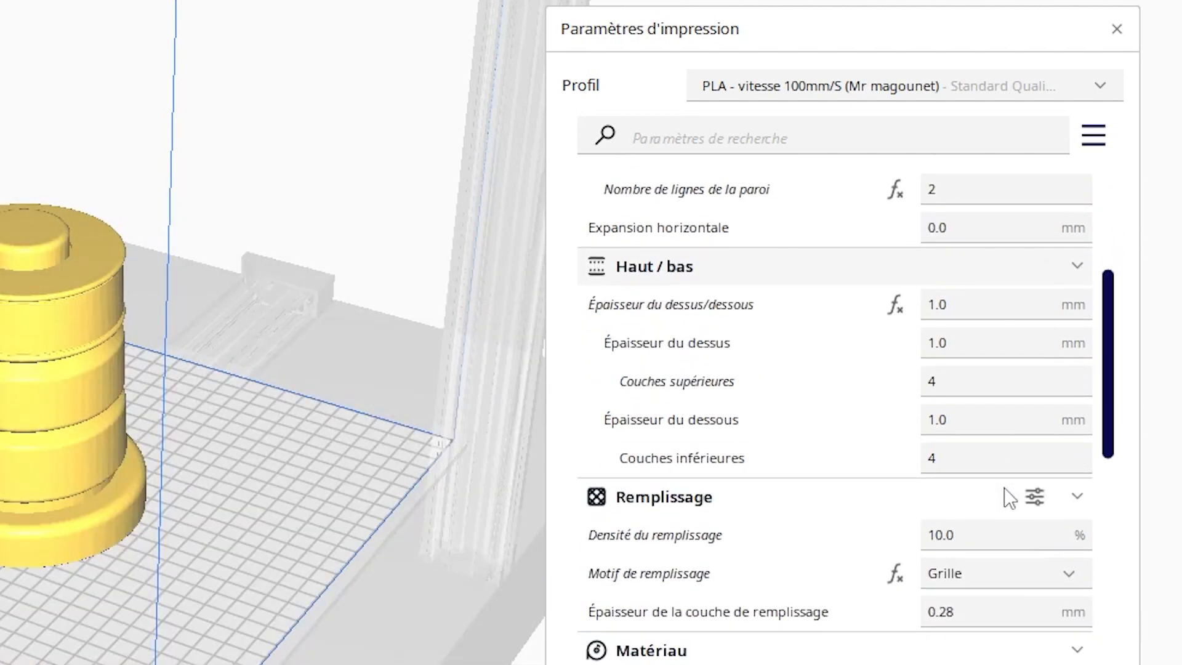
mouse_move(975, 457)
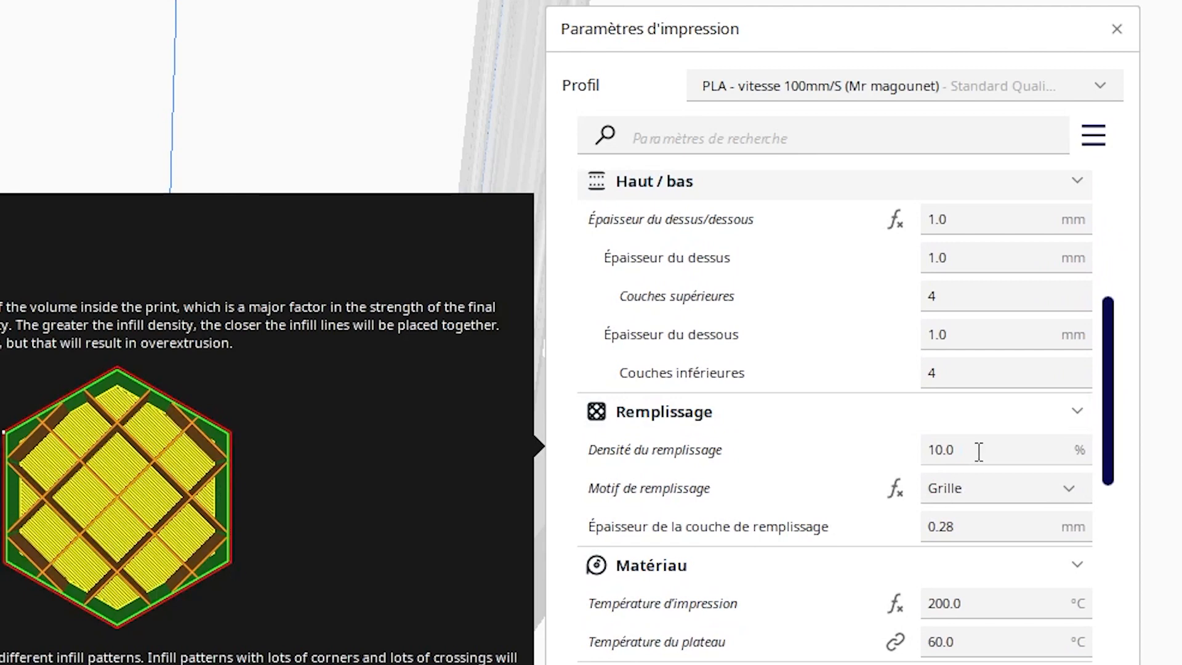
scroll(1020, 512, "down", 10)
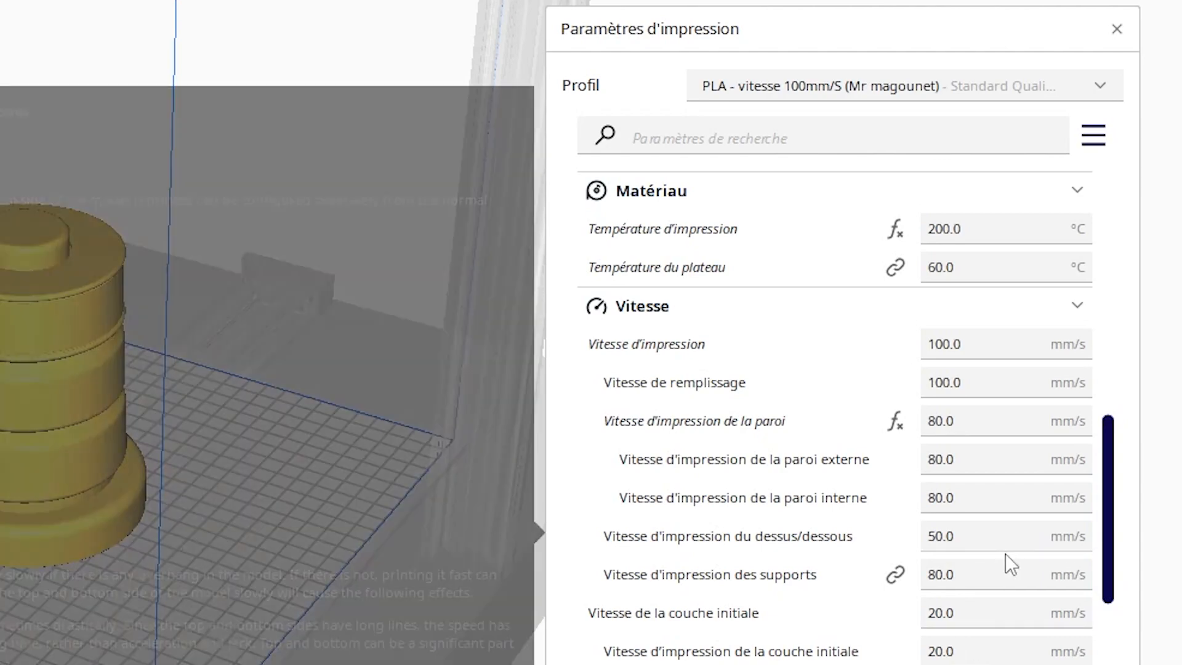
scroll(1006, 553, "down", 4)
scroll(1006, 565, "down", 4)
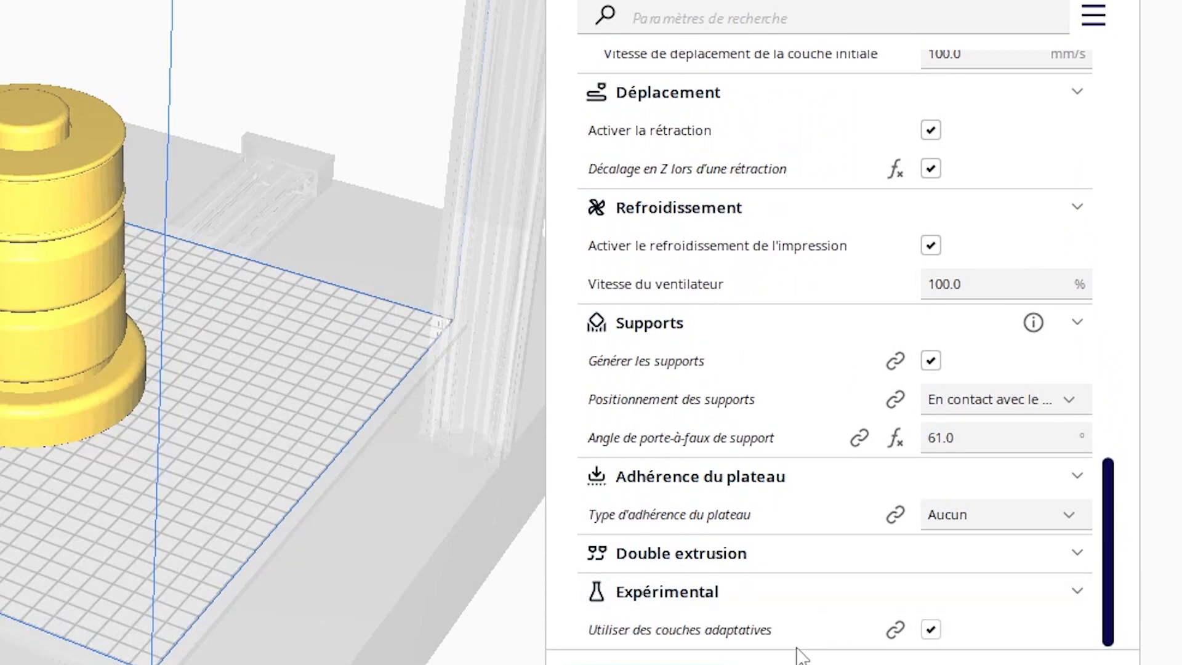
mouse_move(780, 632)
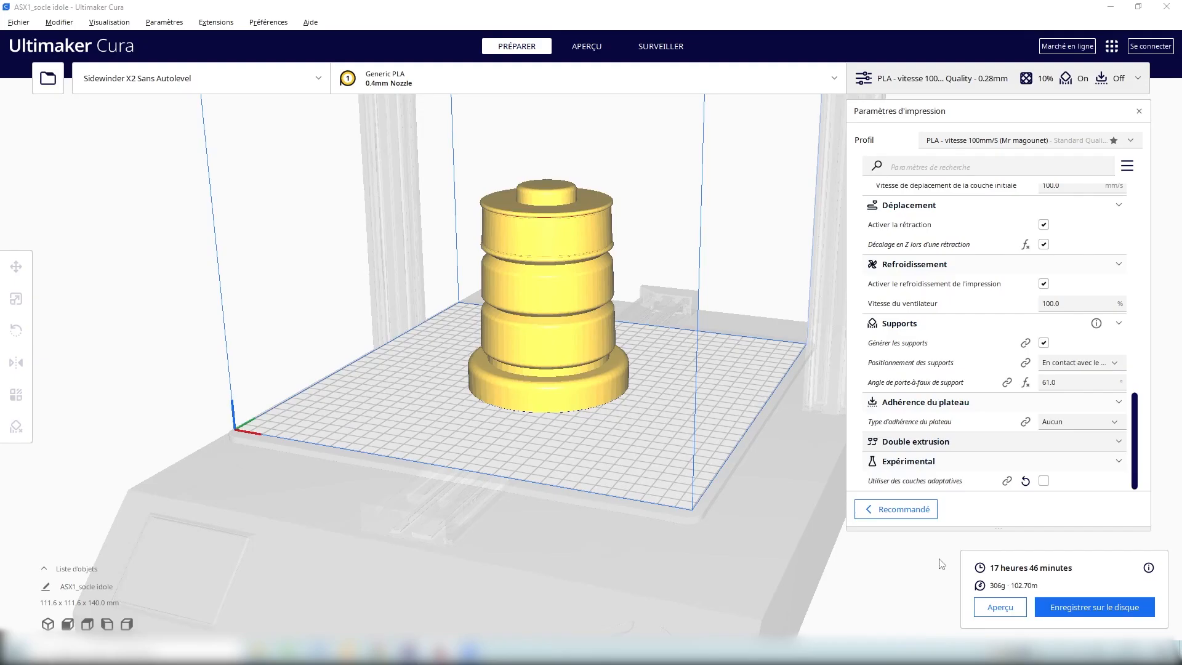
Step: Review the quality and wall settings again and inspect the full base model from underneath and from the front
scroll(1141, 400, "up", 3)
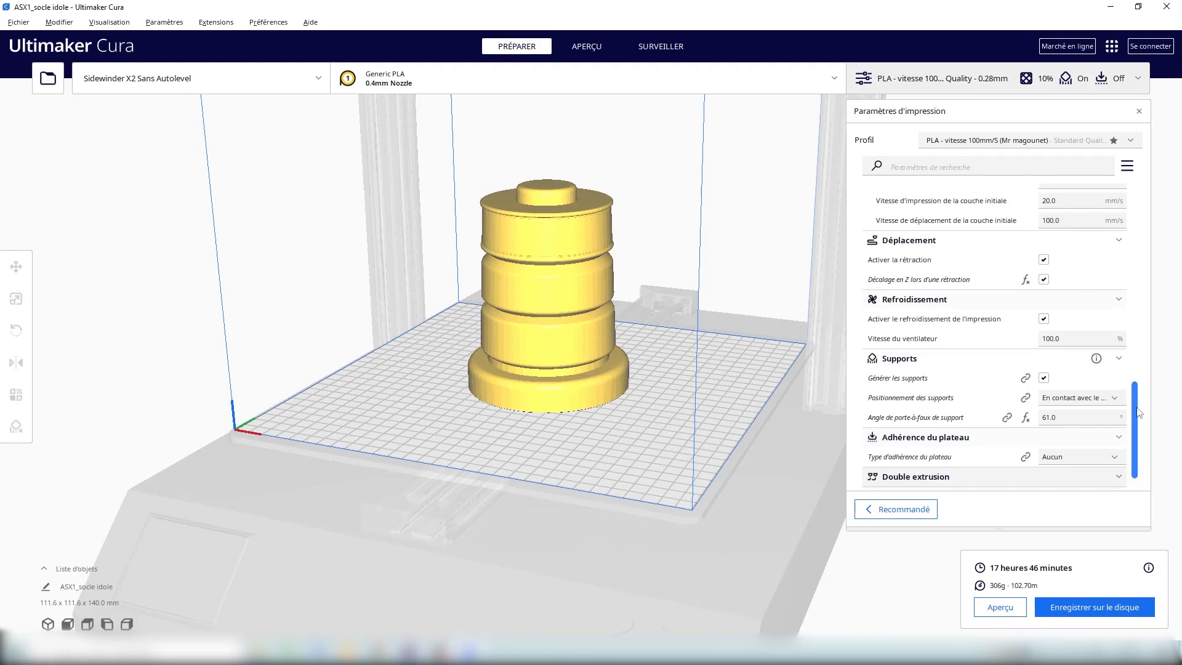
left_click_drag(1141, 387, 1142, 203)
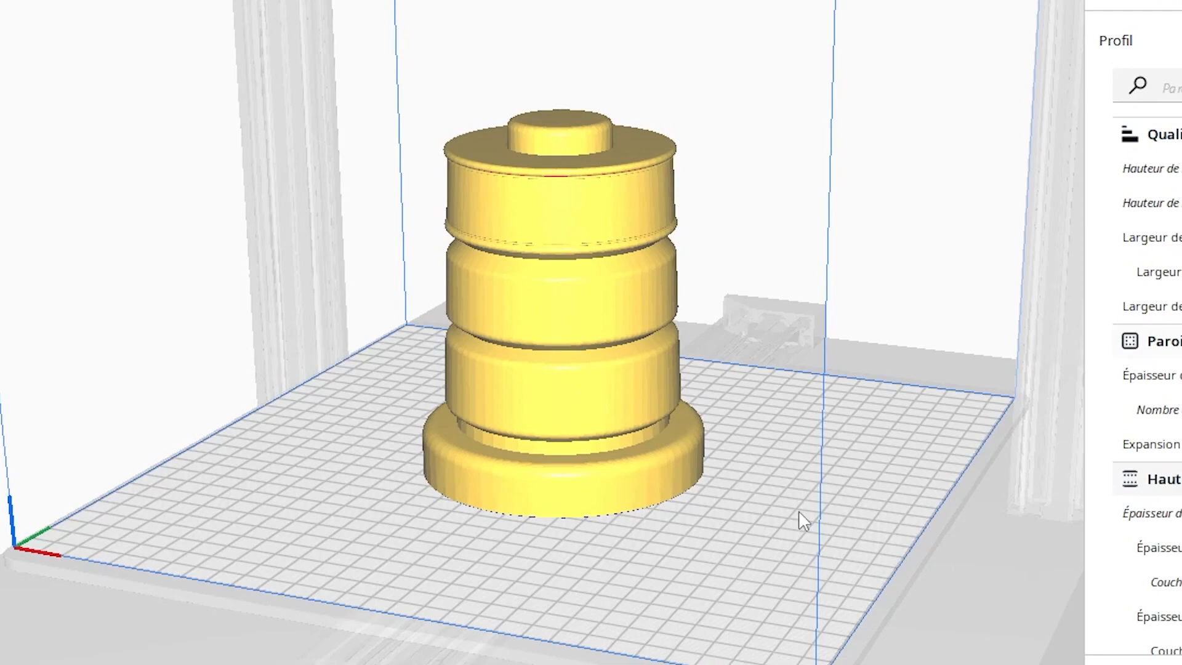
scroll(682, 403, "down", 2)
right_click_drag(794, 492, 967, 488)
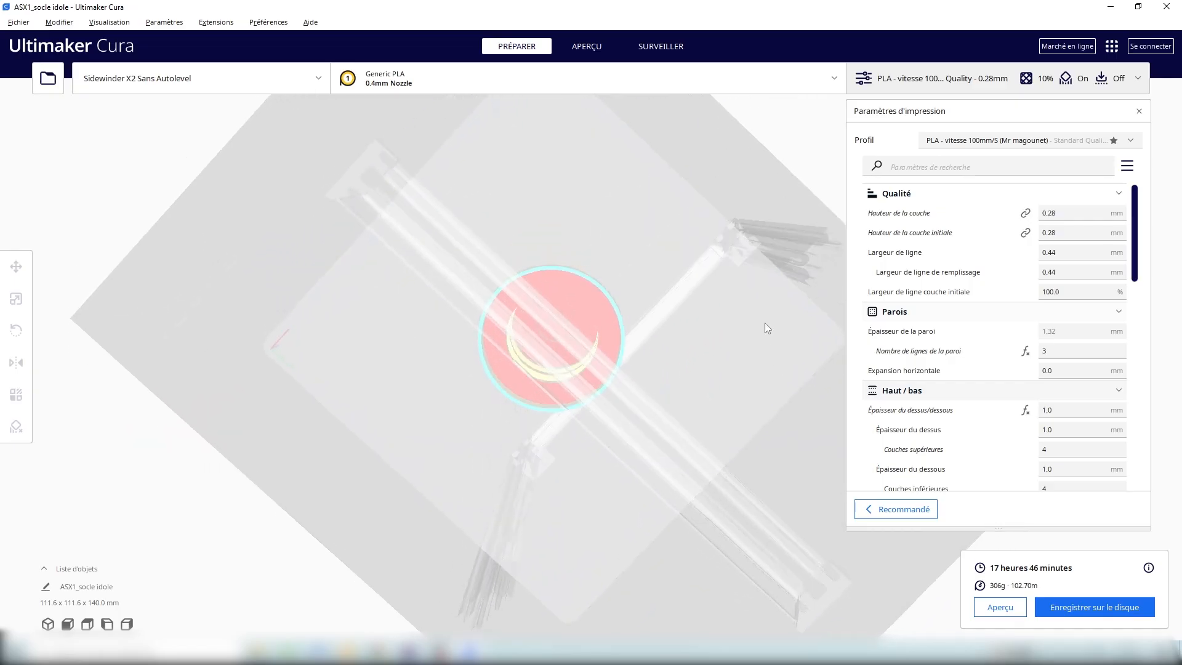
right_click_drag(780, 390, 653, 386)
scroll(651, 386, "down", 2)
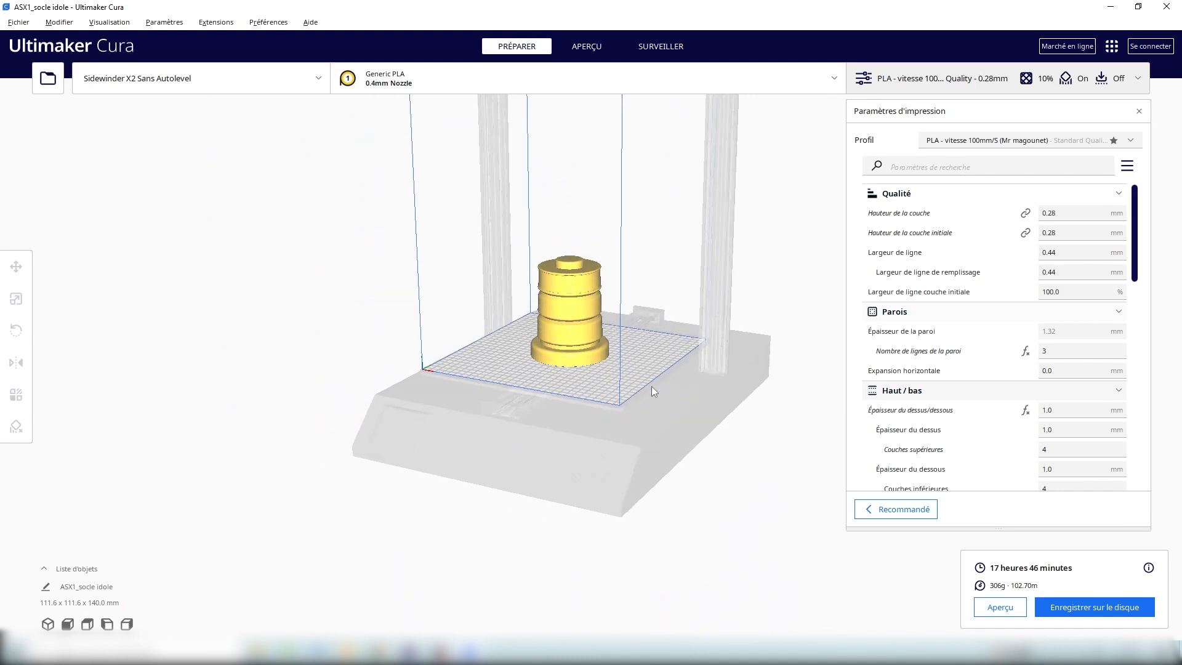
scroll(651, 386, "up", 6)
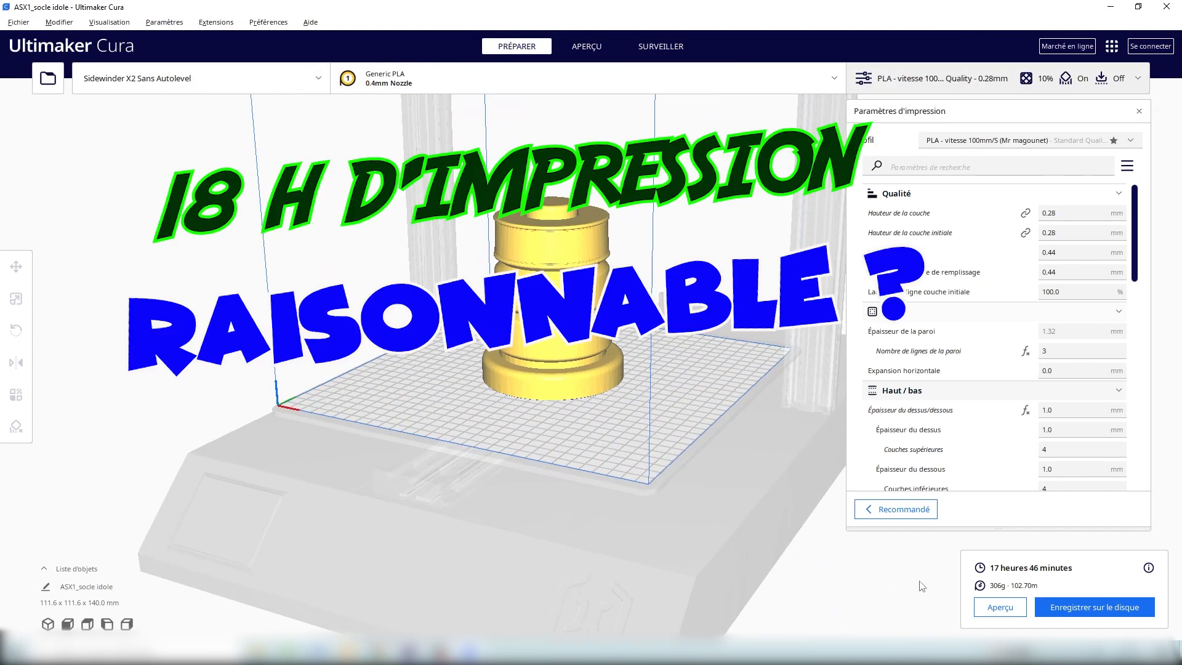
right_click_drag(887, 580, 864, 570)
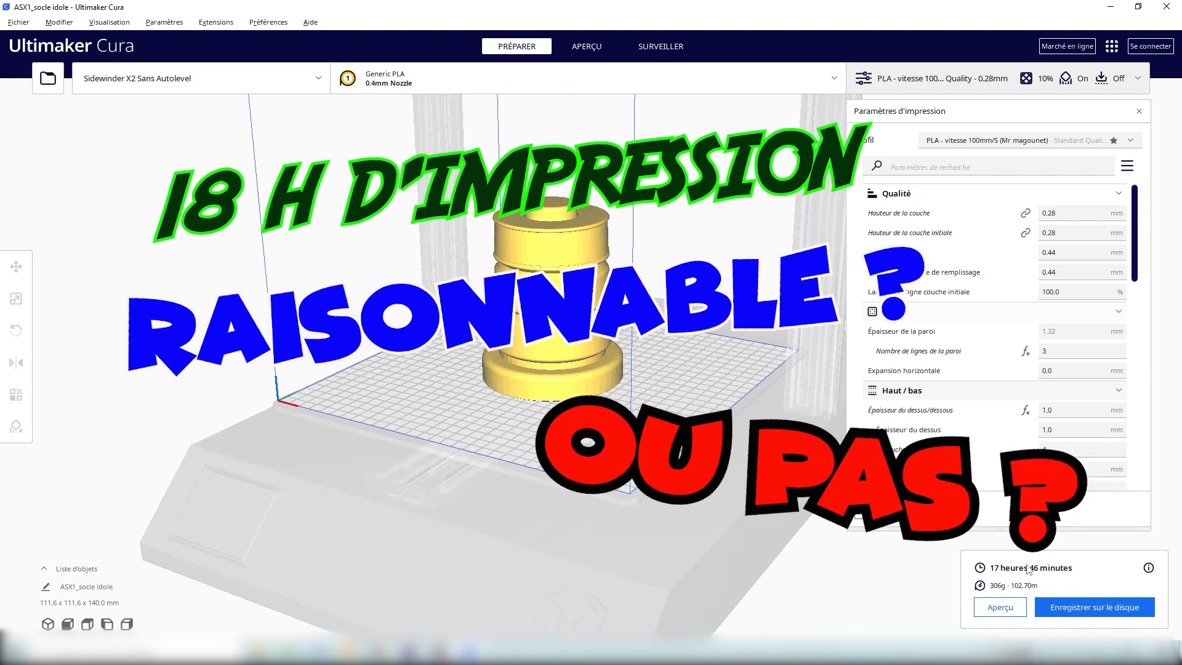